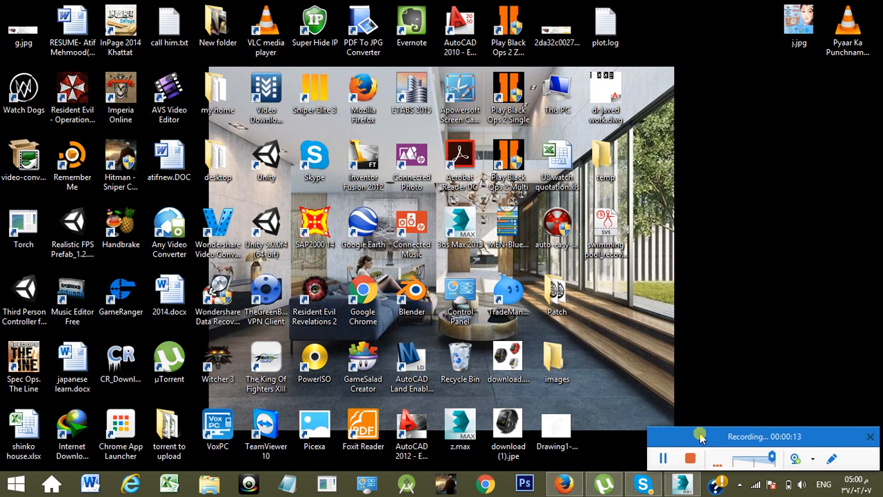
Switch to the swimming pool scene in 3ds Max and minimize the Material Editor
{"action": "left_click_drag", "start_coordinate": [703, 435], "coordinate": [711, 435]}
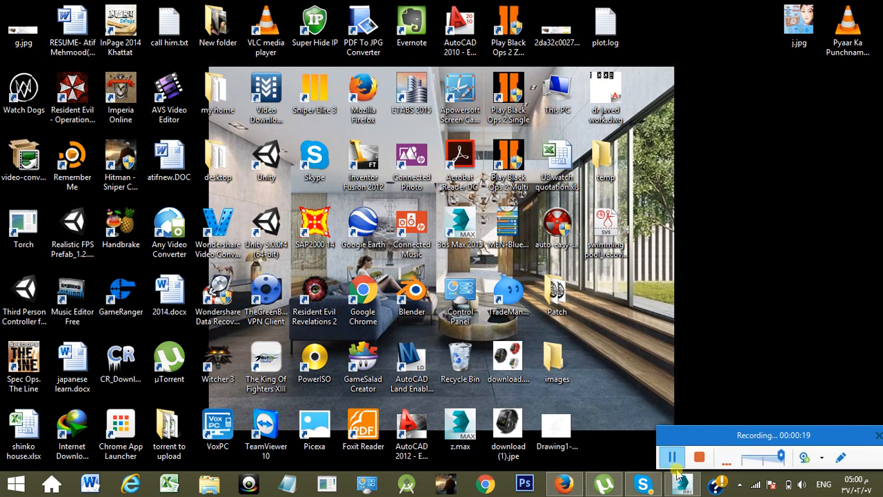
{"action": "mouse_move", "coordinate": [685, 485]}
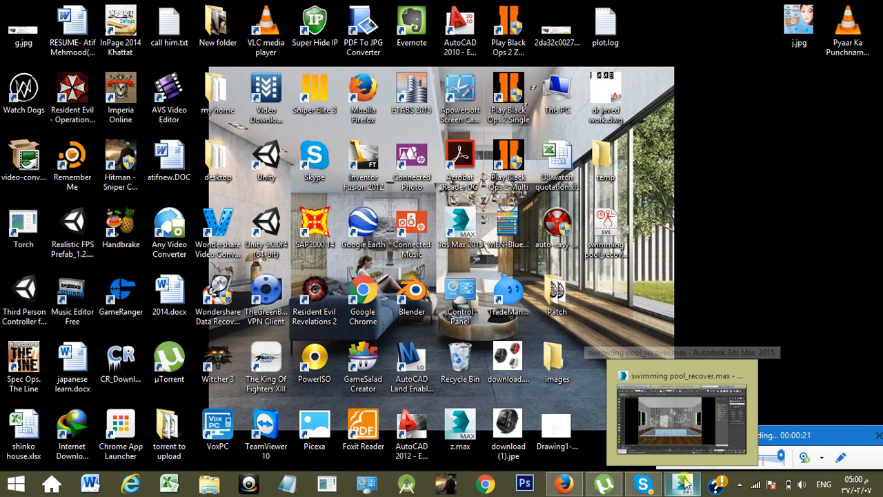
{"action": "left_click", "coordinate": [686, 485]}
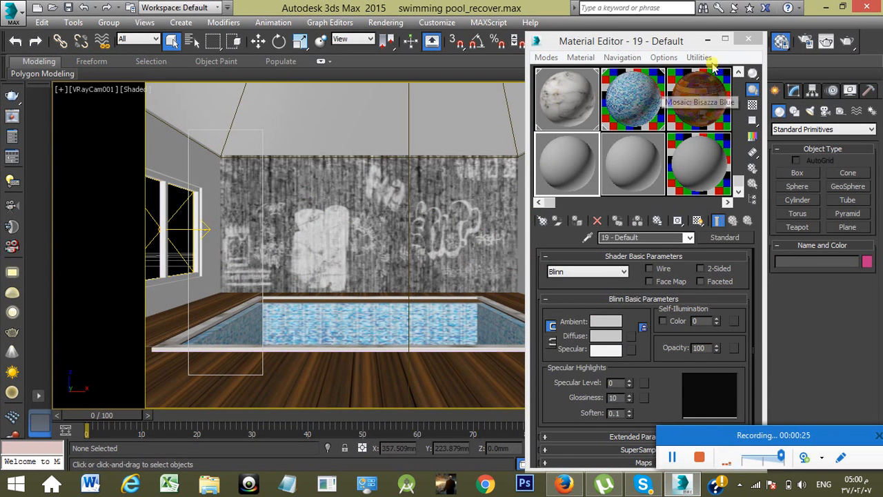
{"action": "left_click", "coordinate": [709, 41]}
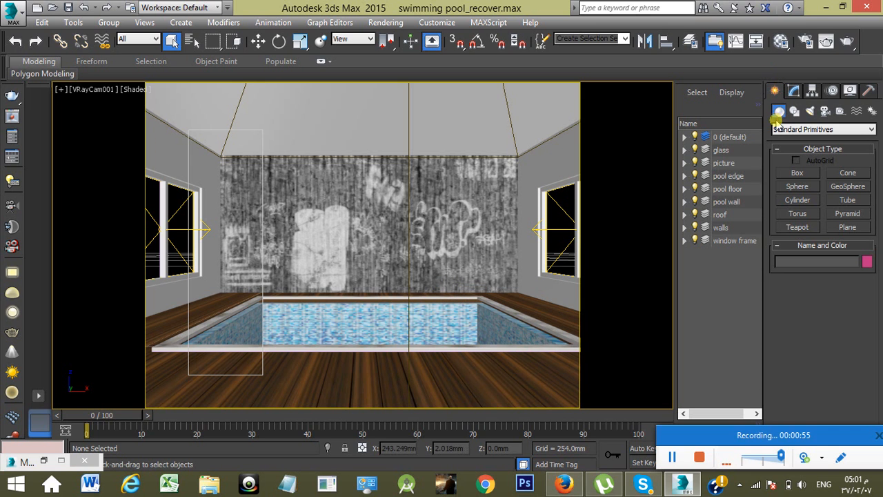
{"action": "left_click", "coordinate": [847, 227]}
{"action": "key", "text": "alt+w"}
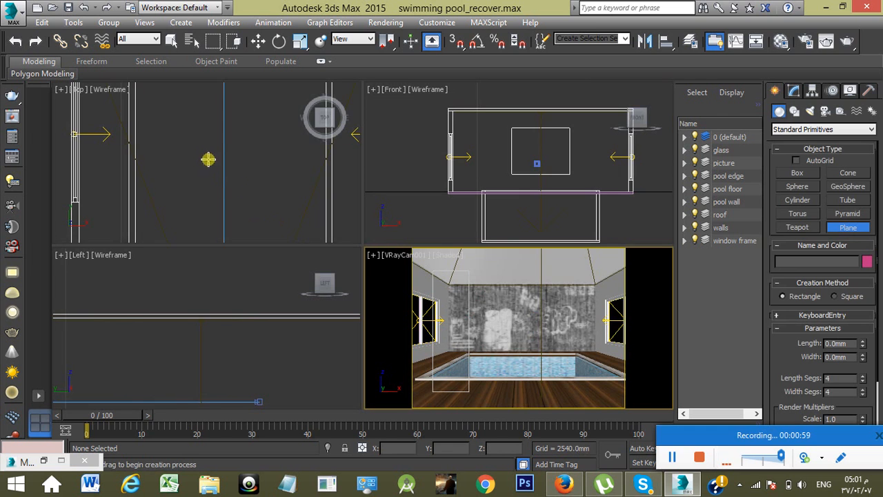
{"action": "key", "text": "alt+w"}
{"action": "scroll", "coordinate": [304, 179], "scroll_direction": "down", "scroll_amount": 10}
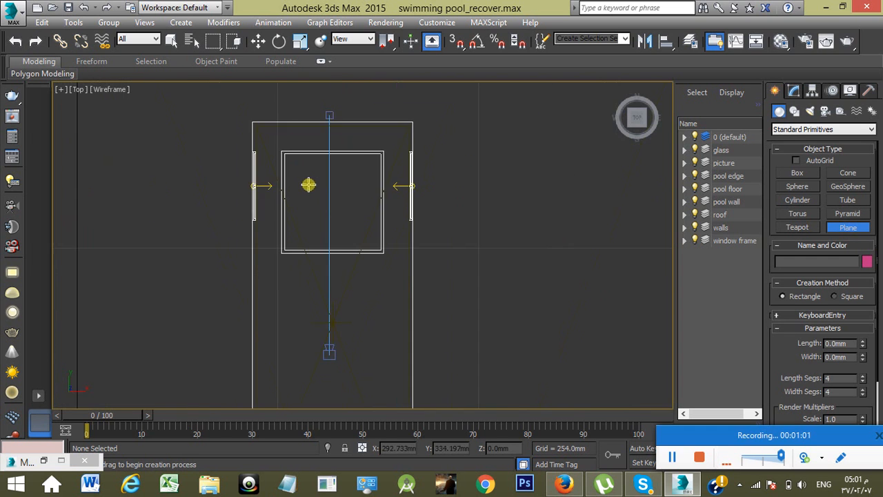
{"action": "key", "text": "alt+w"}
{"action": "right_click", "coordinate": [497, 344]}
{"action": "key", "text": "alt+w"}
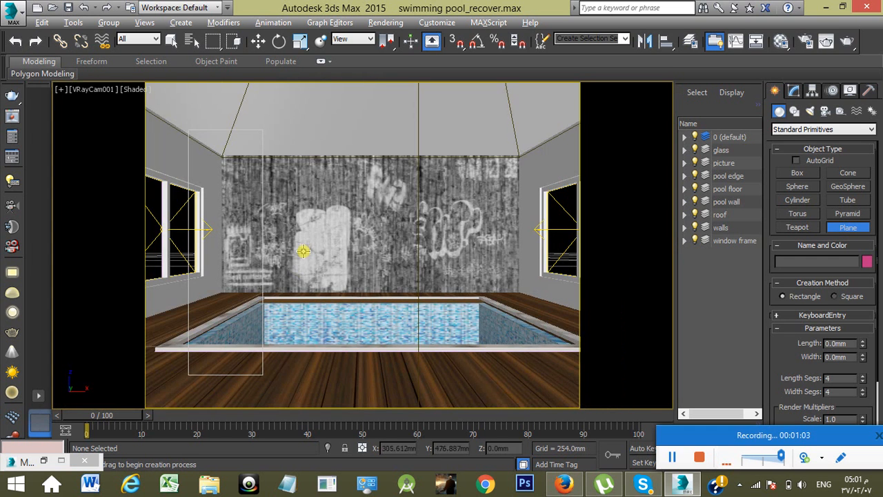
Change the VRayCam001 viewport to a Perspective view and orbit it to look down more steeply on the pool
{"action": "left_click", "coordinate": [106, 90]}
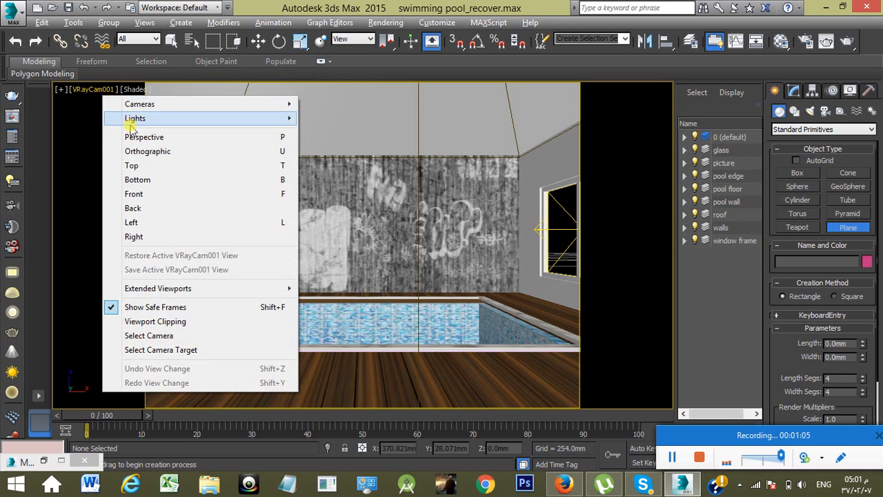
{"action": "left_click", "coordinate": [142, 137]}
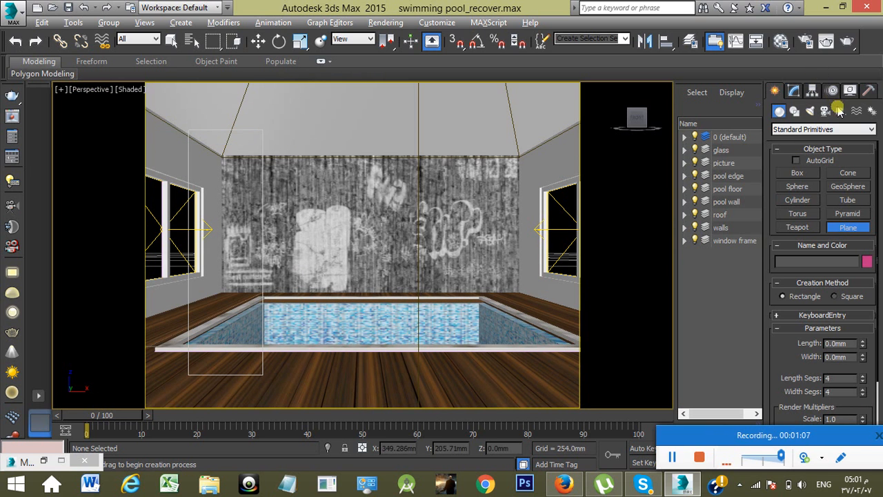
{"action": "left_click_drag", "start_coordinate": [858, 440], "coordinate": [765, 468]}
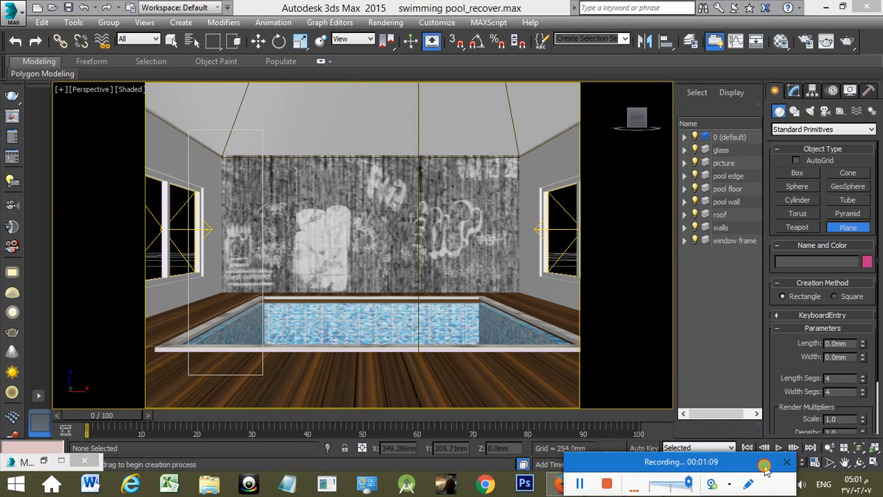
{"action": "left_click", "coordinate": [859, 461]}
{"action": "mouse_move", "coordinate": [404, 316]}
{"action": "left_mouse_down"}
{"action": "mouse_move", "coordinate": [407, 337]}
{"action": "mouse_move", "coordinate": [410, 306]}
{"action": "mouse_move", "coordinate": [414, 325]}
{"action": "mouse_move", "coordinate": [388, 299]}
{"action": "mouse_move", "coordinate": [392, 341]}
{"action": "mouse_move", "coordinate": [393, 326]}
{"action": "left_mouse_up"}
{"action": "key", "text": "alt+w"}
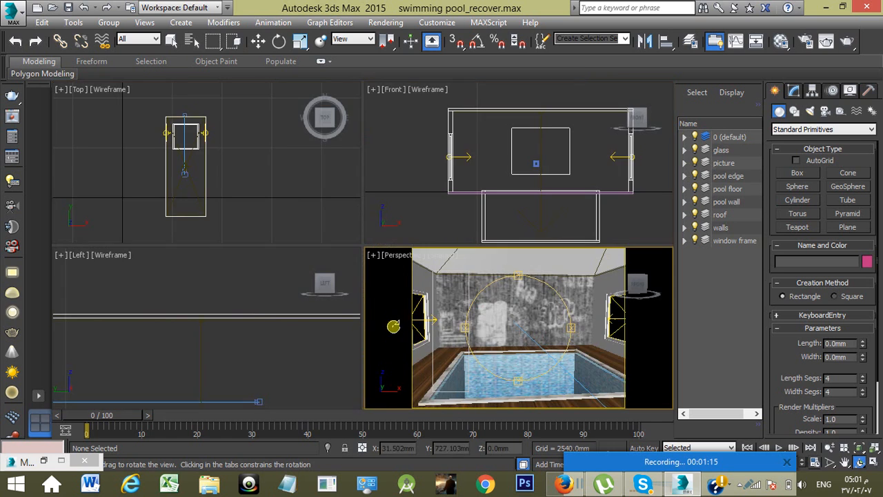
Draw a plane about 122 by 122 mm over the pool opening in the Top view, snapped to the pool edge's inner corners
{"action": "left_click", "coordinate": [275, 216]}
{"action": "key", "text": "alt+w"}
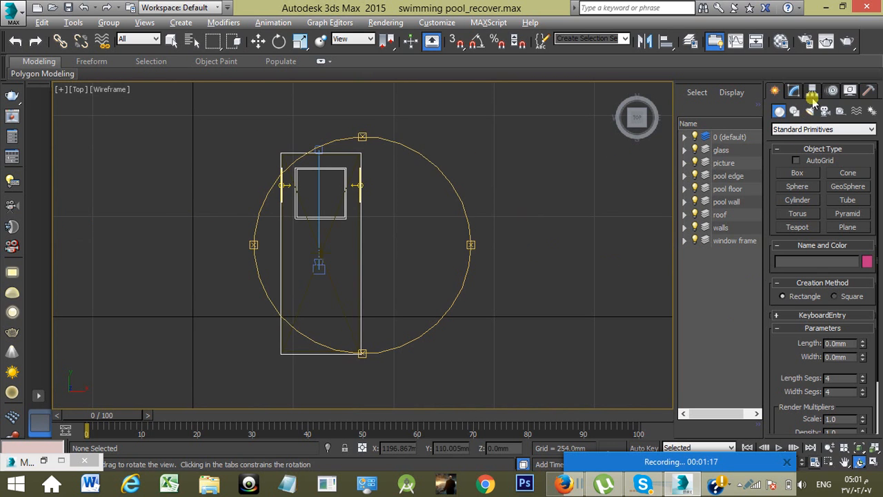
{"action": "left_click", "coordinate": [847, 227]}
{"action": "scroll", "coordinate": [351, 197], "scroll_direction": "up", "scroll_amount": 6}
{"action": "middle_click_drag", "start_coordinate": [249, 159], "coordinate": [335, 248]}
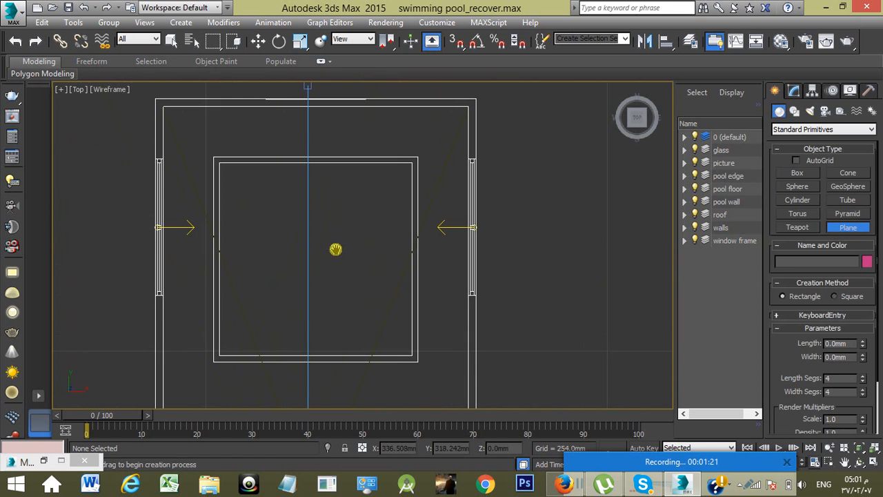
{"action": "left_click", "coordinate": [456, 43]}
{"action": "right_click", "coordinate": [457, 43]}
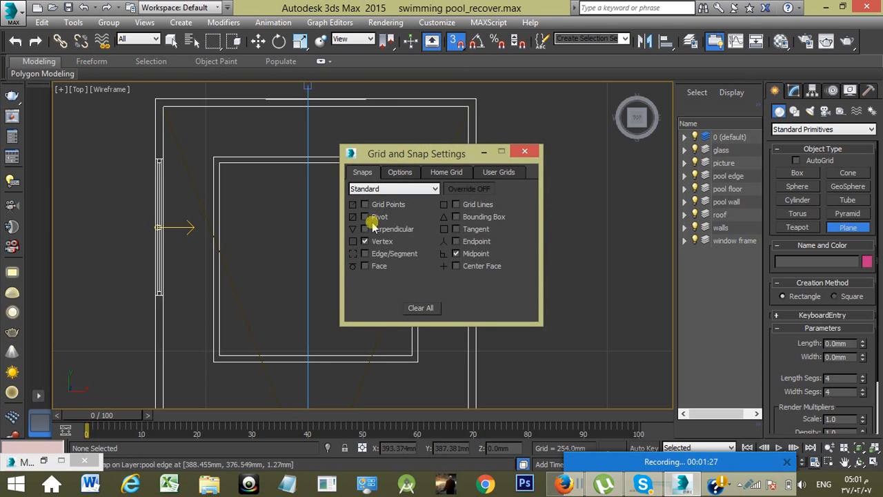
{"action": "left_click", "coordinate": [524, 151]}
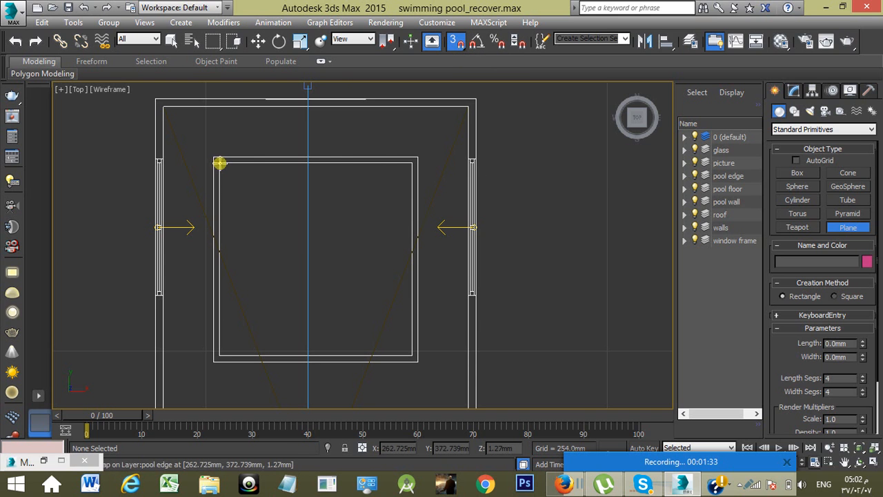
{"action": "left_click_drag", "start_coordinate": [219, 162], "coordinate": [412, 355]}
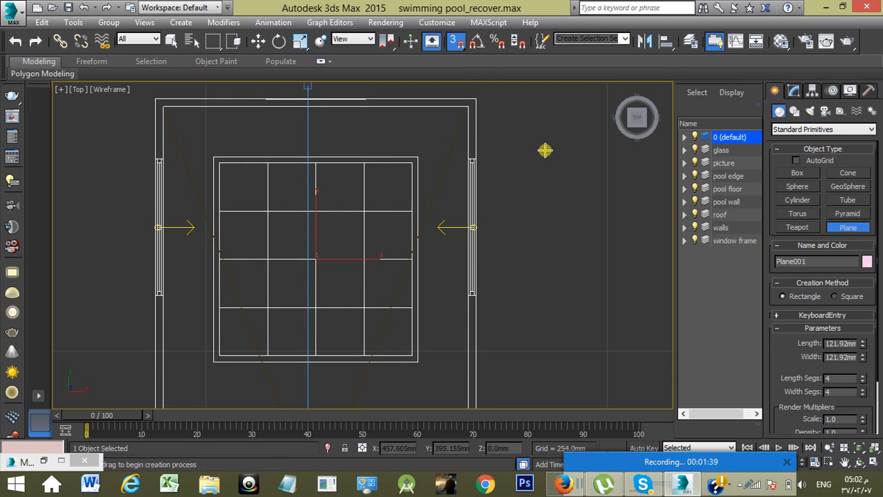
{"action": "left_click", "coordinate": [455, 40]}
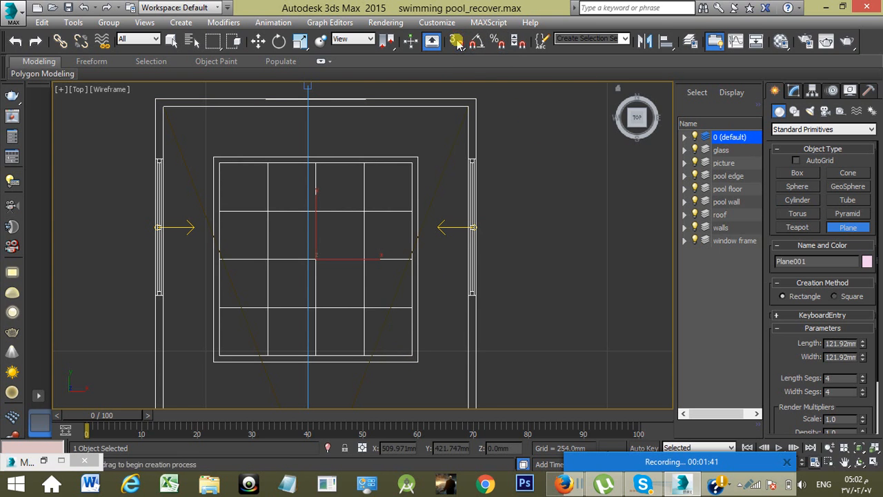
Move the plane down about 3.35 mm in the Front view so it sits below the top of the pool edge
{"action": "key", "text": "alt+w"}
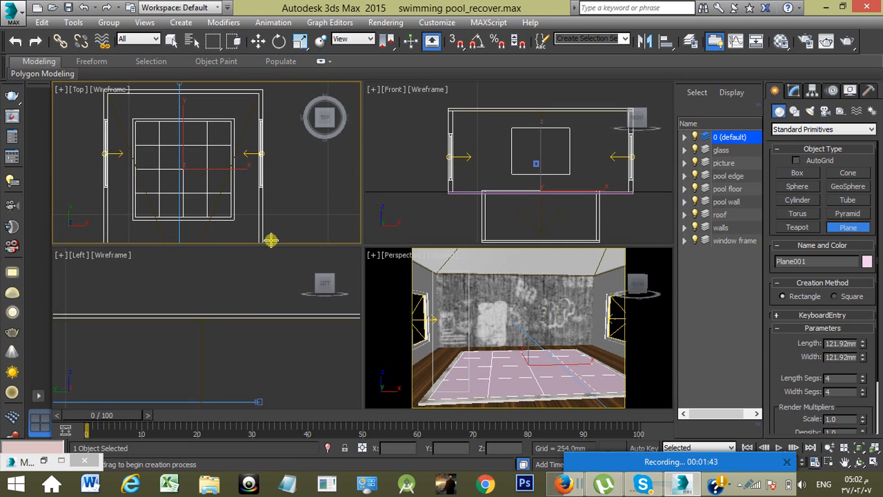
{"action": "left_click", "coordinate": [463, 202]}
{"action": "key", "text": "alt+w"}
{"action": "scroll", "coordinate": [506, 260], "scroll_direction": "up", "scroll_amount": 5}
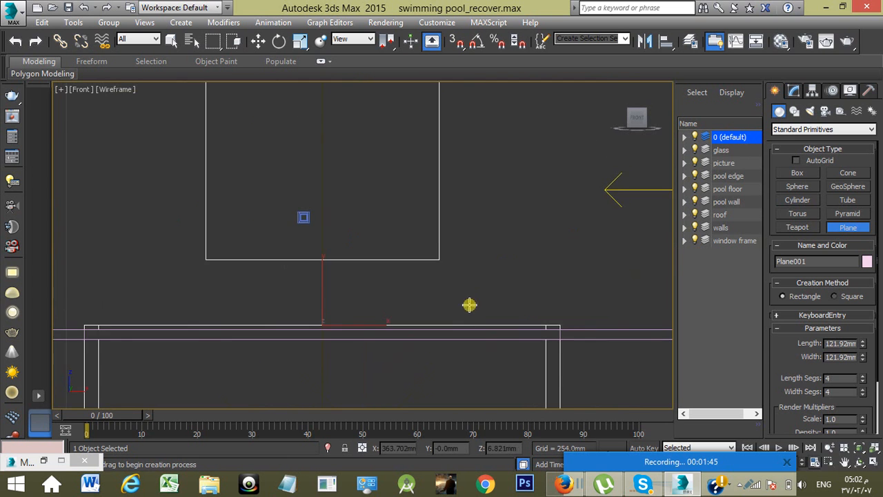
{"action": "middle_click_drag", "start_coordinate": [469, 304], "coordinate": [486, 255]}
{"action": "left_click", "coordinate": [258, 41]}
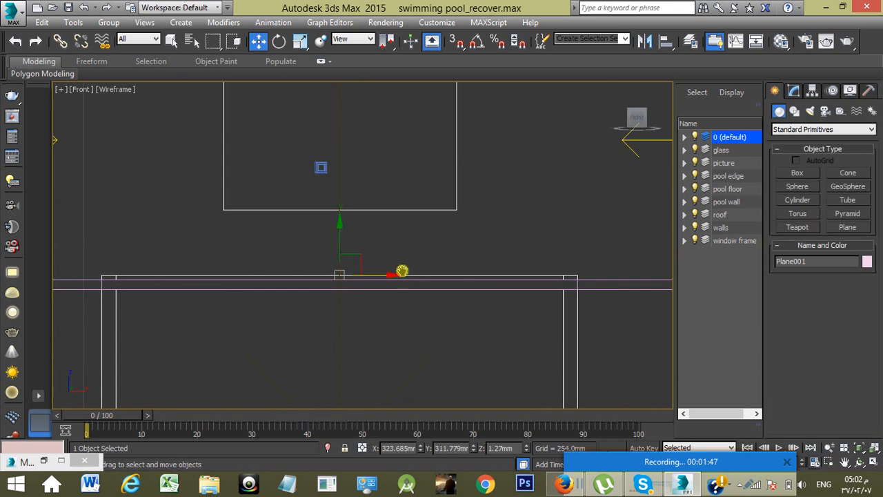
{"action": "middle_click_drag", "start_coordinate": [402, 271], "coordinate": [384, 182]}
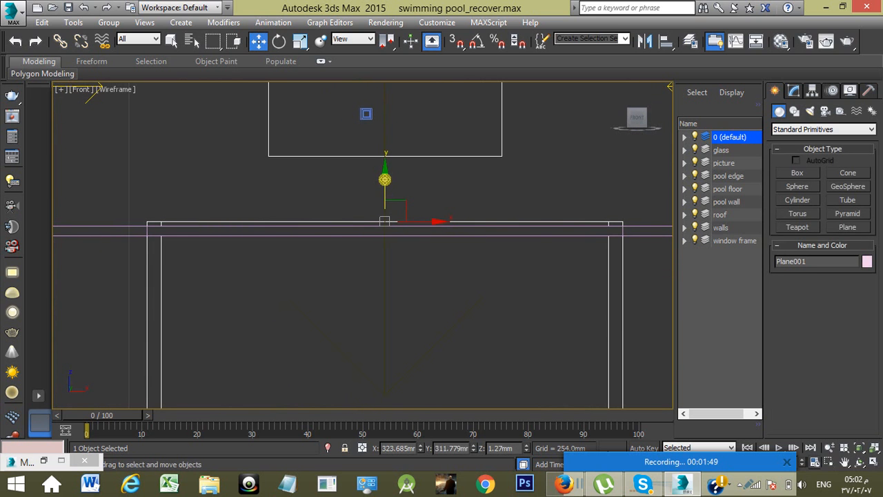
{"action": "left_click_drag", "start_coordinate": [386, 178], "coordinate": [388, 191]}
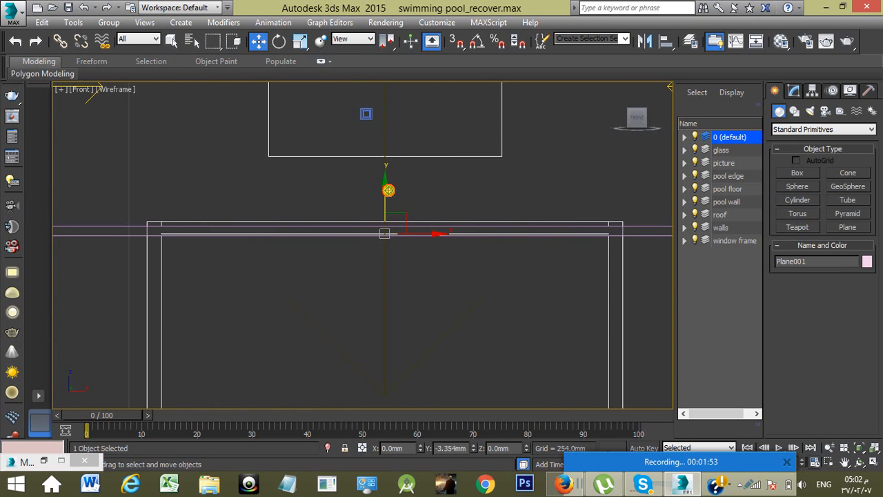
Lower the plane slightly further in the Perspective view, to a Z position of about -2.83 mm
{"action": "key", "text": "alt+w"}
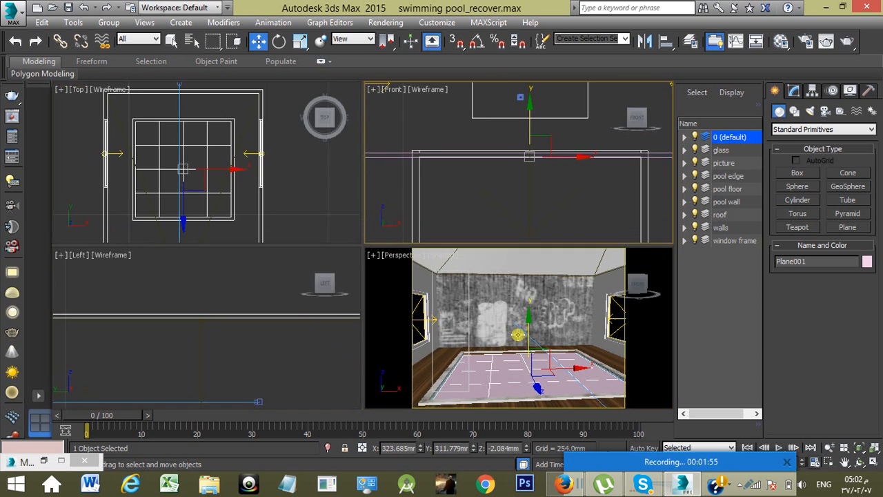
{"action": "left_click", "coordinate": [526, 338]}
{"action": "key", "text": "alt+w"}
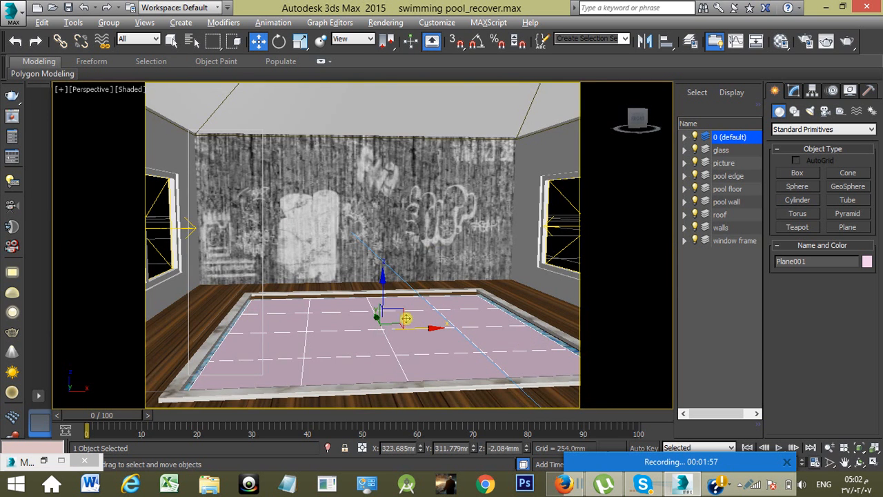
{"action": "left_click_drag", "start_coordinate": [382, 275], "coordinate": [385, 278]}
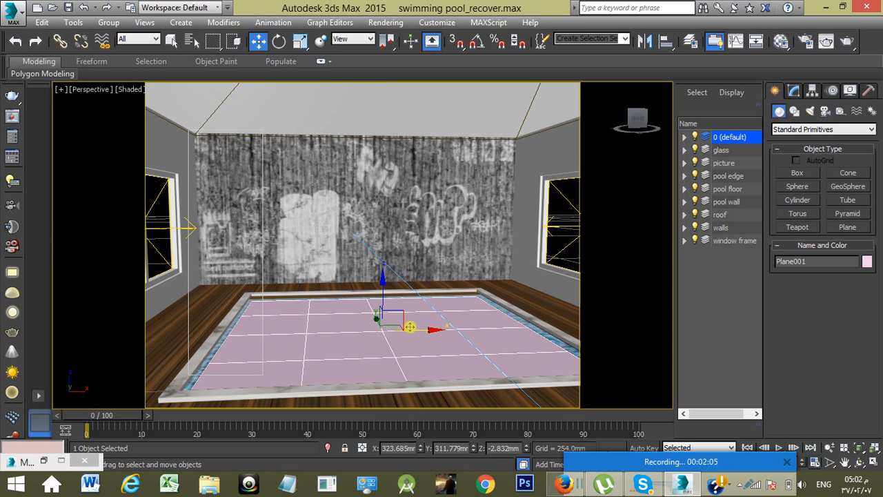
Scale the plane up uniformly to about 110.6 percent in the Top view so it extends past the pool's inner edges
{"action": "key", "text": "alt+w"}
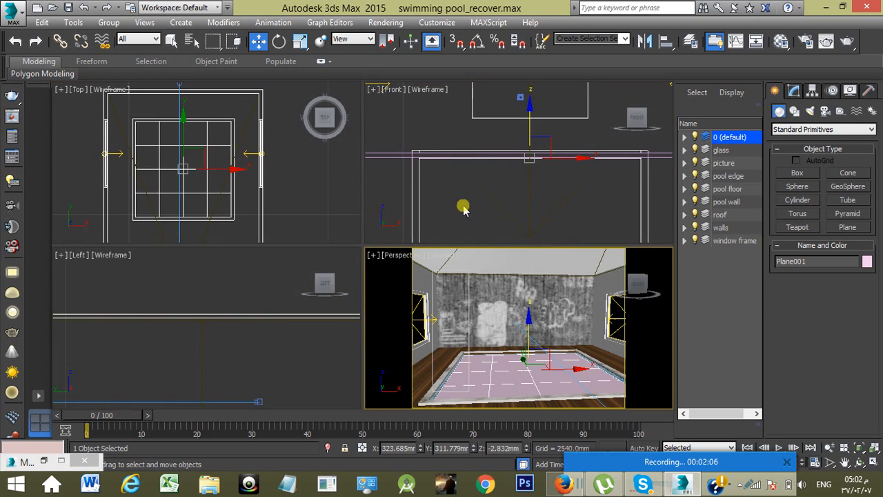
{"action": "right_click", "coordinate": [321, 171]}
{"action": "key", "text": "alt+w"}
{"action": "scroll", "coordinate": [331, 227], "scroll_direction": "up", "scroll_amount": 3}
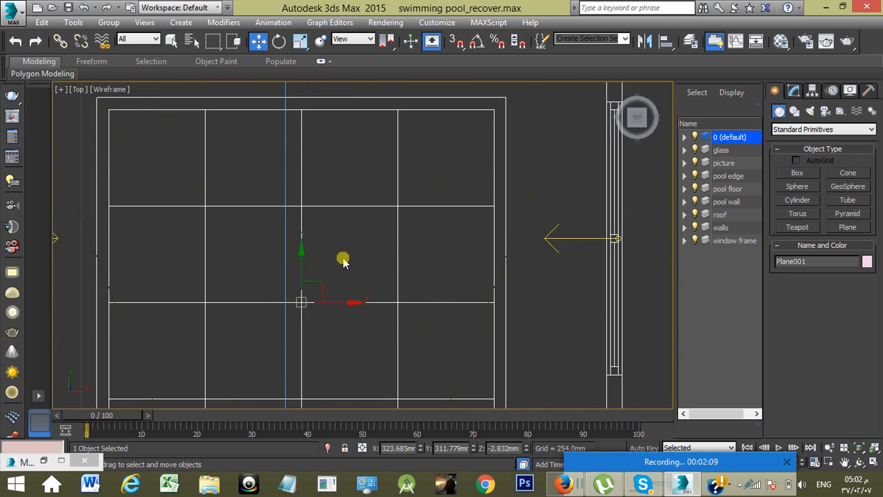
{"action": "scroll", "coordinate": [345, 256], "scroll_direction": "up", "scroll_amount": 3}
{"action": "right_click", "coordinate": [346, 256]}
{"action": "left_click", "coordinate": [359, 285]}
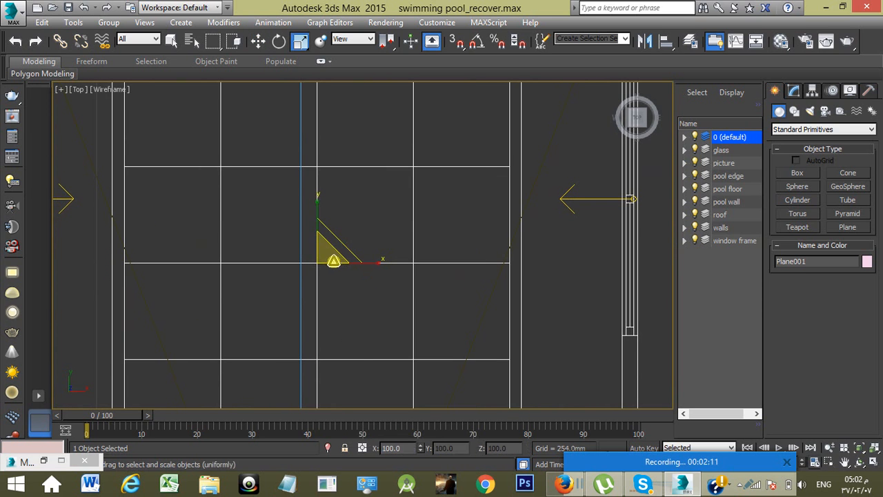
{"action": "left_click_drag", "start_coordinate": [327, 259], "coordinate": [335, 252]}
Raise the plane slightly in the Perspective view, to a Z position of about -2.5 mm
{"action": "key", "text": "alt+w"}
{"action": "right_click", "coordinate": [495, 319]}
{"action": "key", "text": "alt+w"}
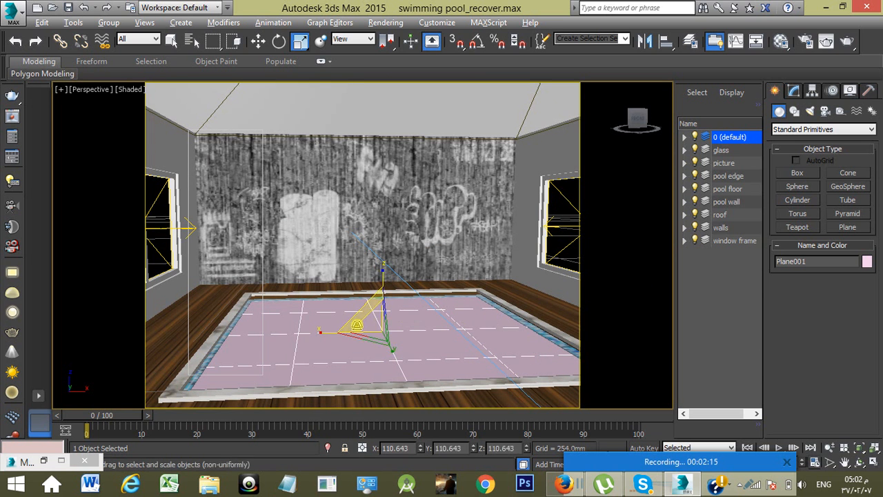
{"action": "left_click", "coordinate": [258, 41]}
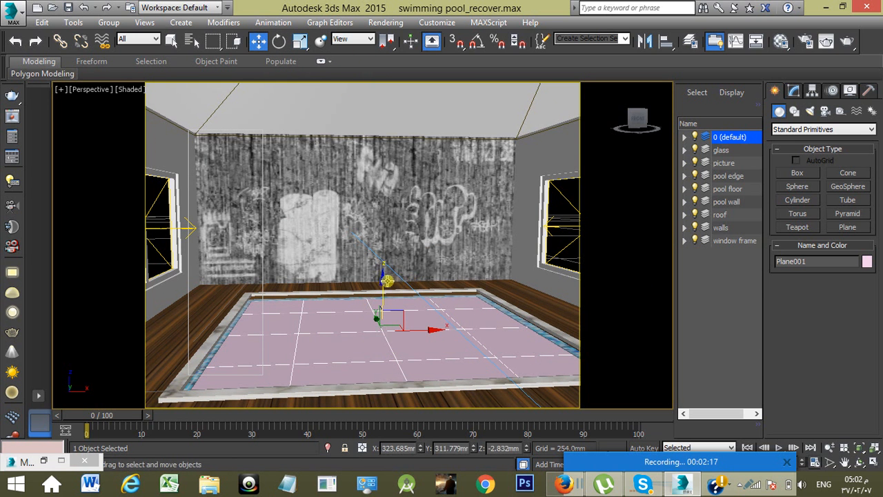
{"action": "left_click_drag", "start_coordinate": [383, 281], "coordinate": [384, 281]}
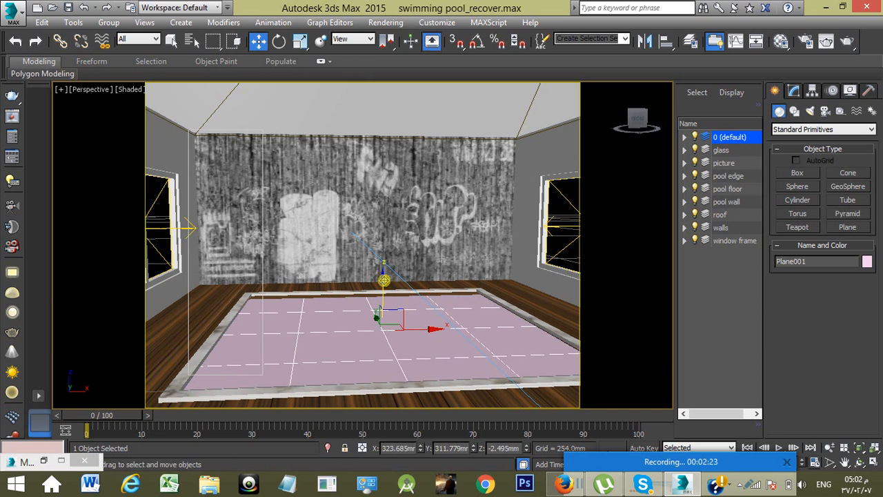
Return the Perspective viewport to the VRayCam001 camera, maximize it, and reopen the Material Editor
{"action": "key", "text": "alt+w"}
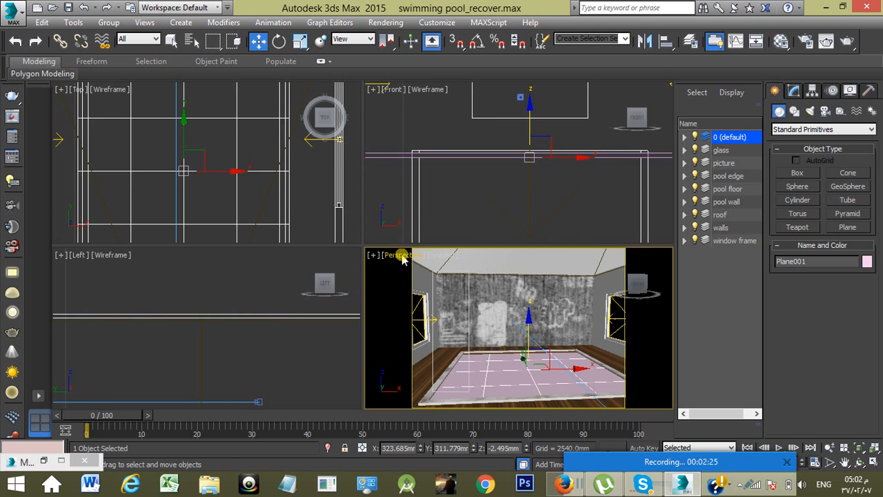
{"action": "left_click", "coordinate": [404, 257]}
{"action": "mouse_move", "coordinate": [458, 211]}
{"action": "left_click", "coordinate": [631, 211]}
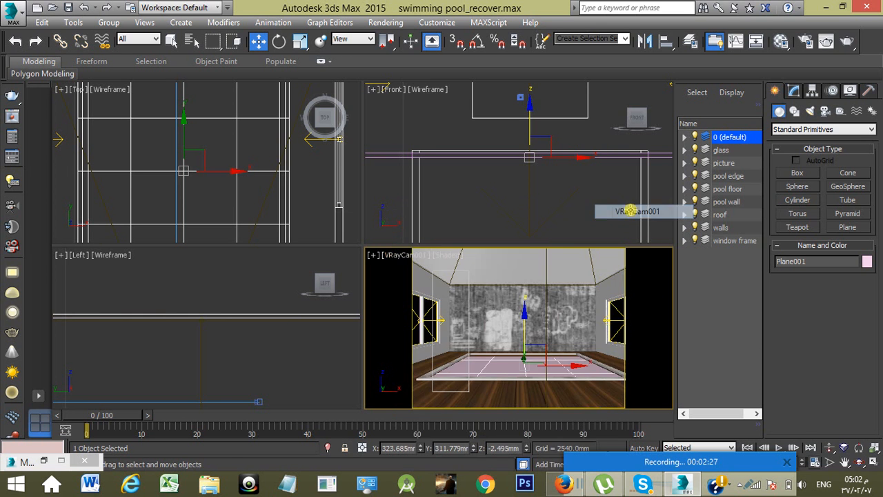
{"action": "key", "text": "alt+w"}
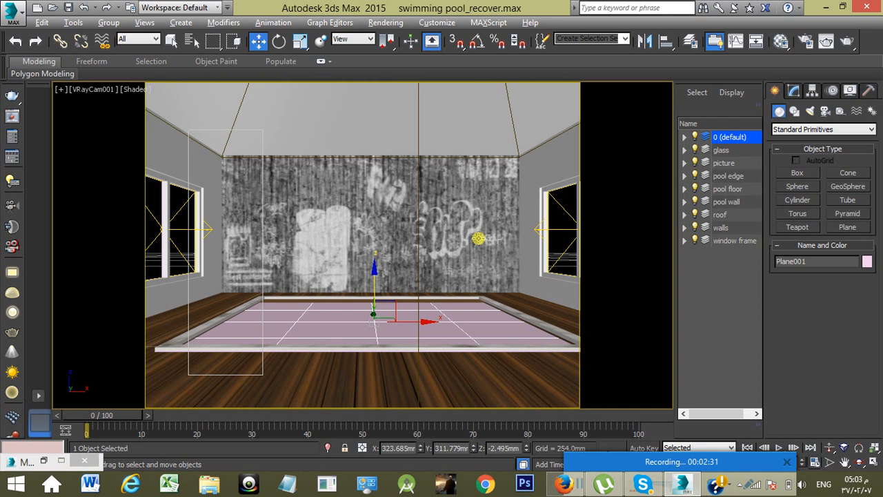
{"action": "key", "text": "m"}
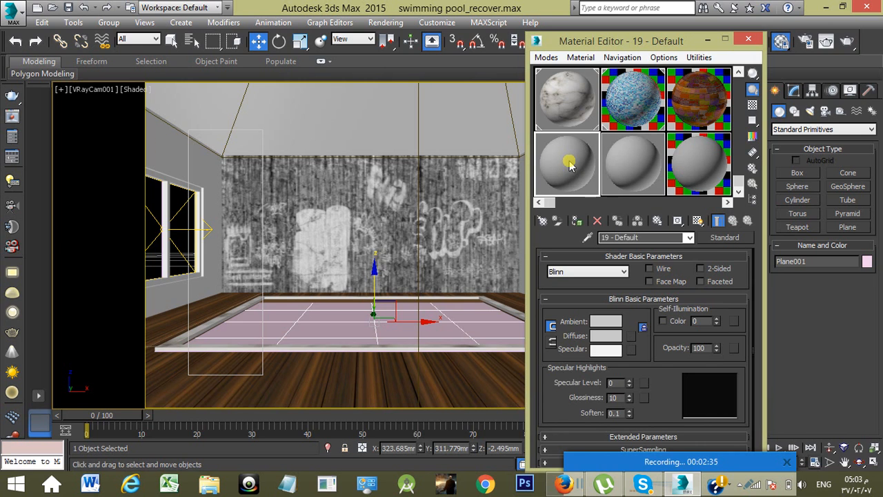
{"action": "left_click", "coordinate": [717, 238]}
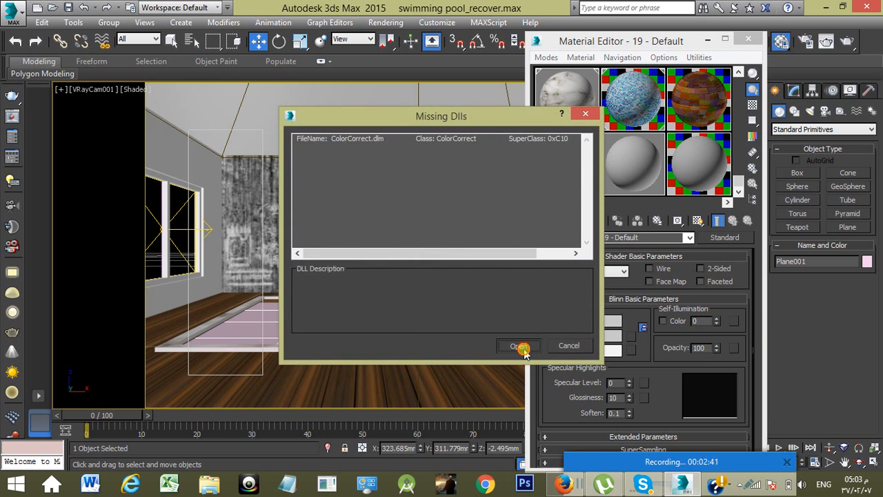
{"action": "left_click", "coordinate": [521, 349]}
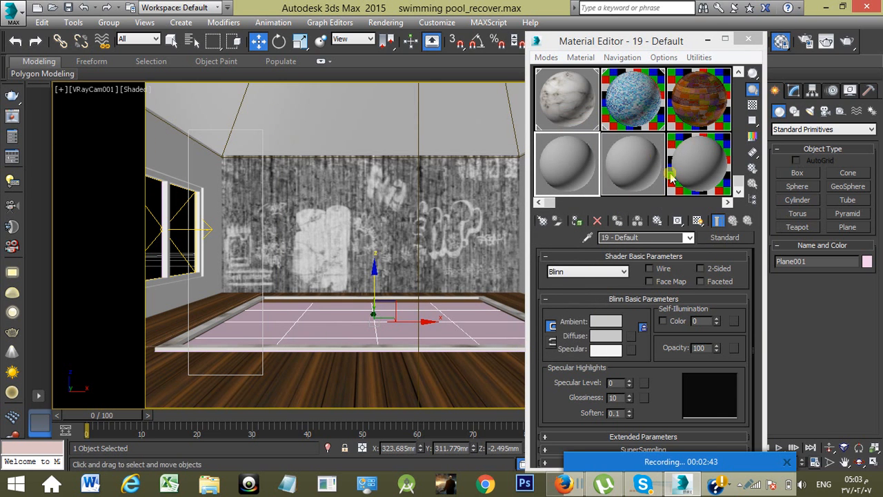
{"action": "left_click", "coordinate": [534, 185]}
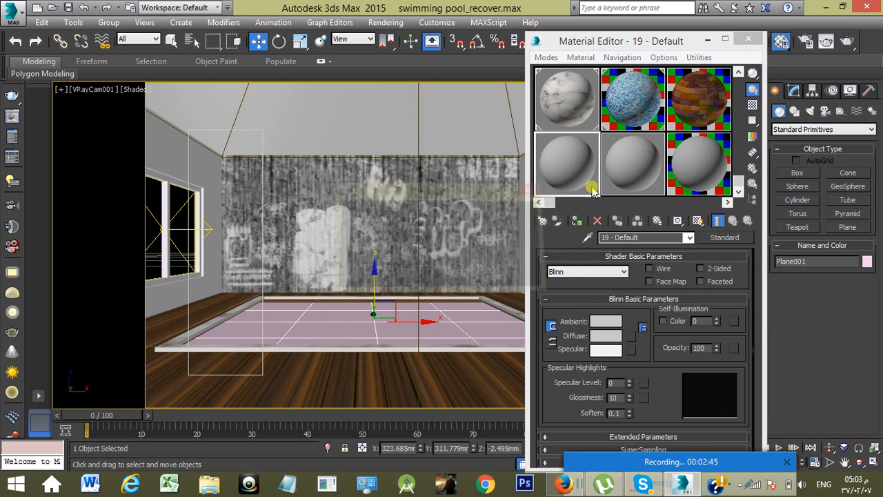
{"action": "left_click", "coordinate": [652, 161]}
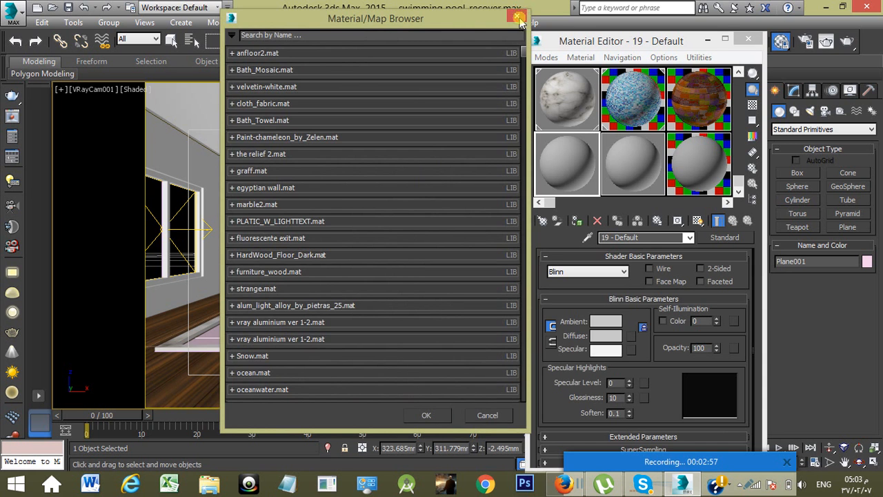
{"action": "left_click", "coordinate": [519, 19]}
Open the material type choices for the 20 - Default sample slot and collapse the expanded AS_vray_v1 glass, ceramic and wood libraries
{"action": "left_click", "coordinate": [634, 169]}
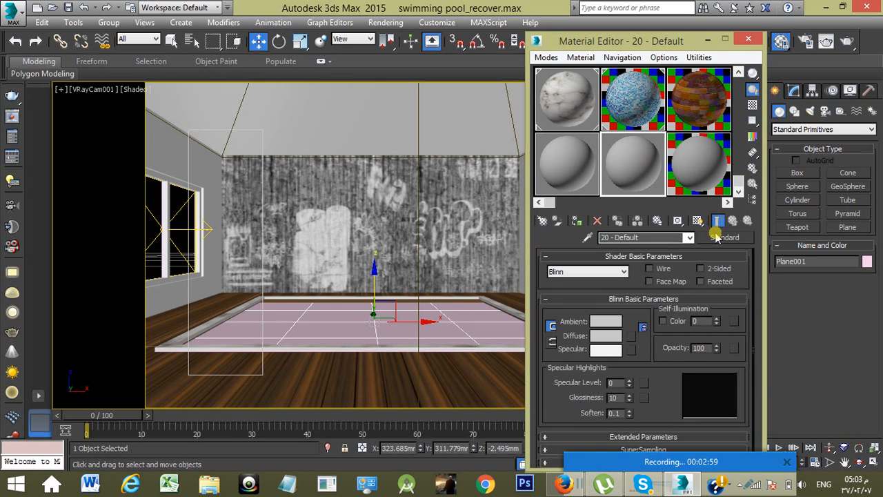
{"action": "left_click", "coordinate": [717, 237]}
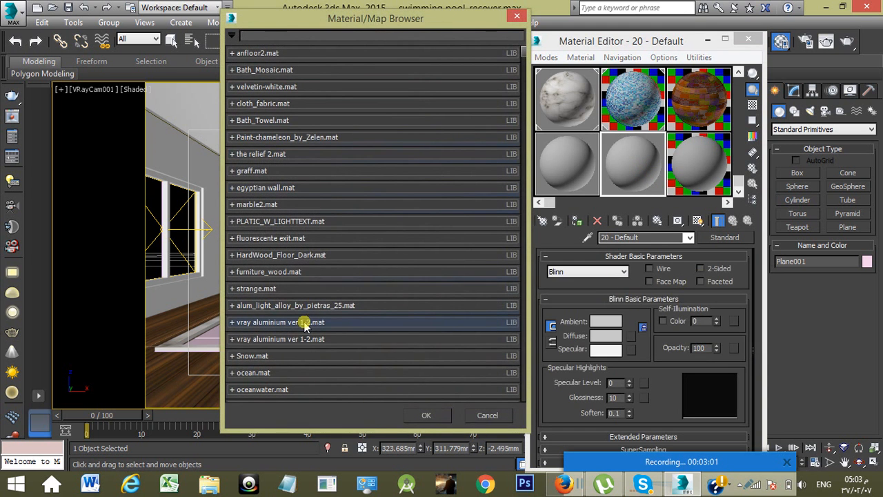
{"action": "scroll", "coordinate": [304, 326], "scroll_direction": "down", "scroll_amount": 3}
{"action": "scroll", "coordinate": [304, 325], "scroll_direction": "down", "scroll_amount": 5}
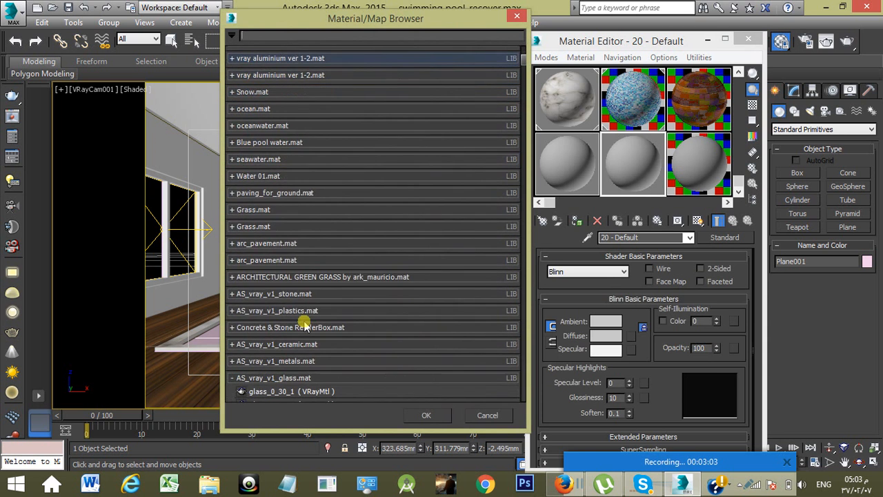
{"action": "scroll", "coordinate": [304, 326], "scroll_direction": "down", "scroll_amount": 4}
{"action": "left_click", "coordinate": [240, 191]}
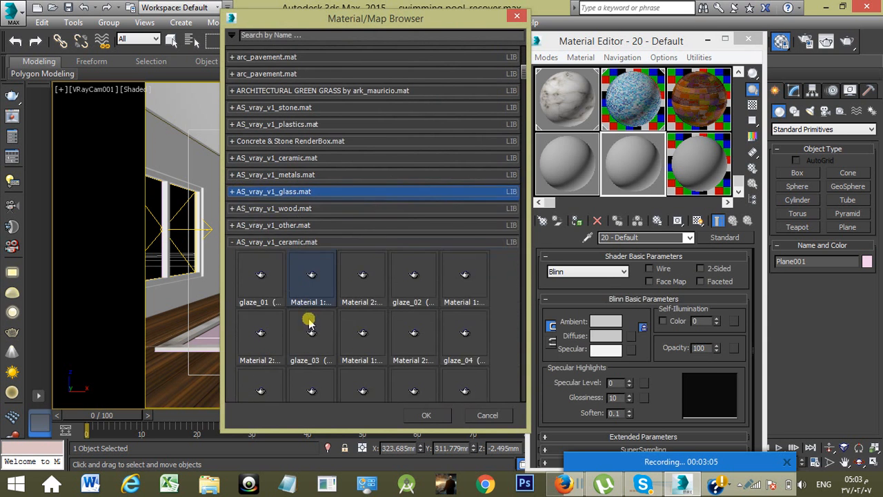
{"action": "scroll", "coordinate": [309, 321], "scroll_direction": "down", "scroll_amount": 2}
{"action": "left_click", "coordinate": [255, 89]}
{"action": "scroll", "coordinate": [358, 254], "scroll_direction": "down", "scroll_amount": 1}
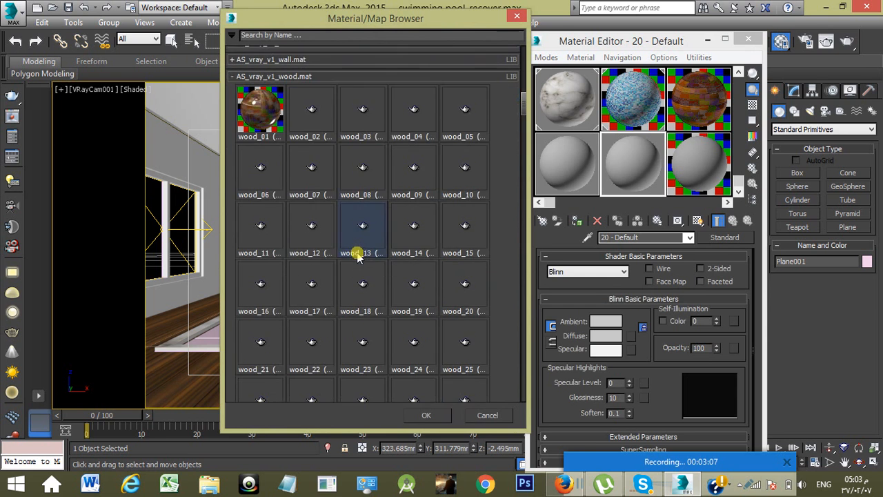
{"action": "left_click", "coordinate": [275, 76]}
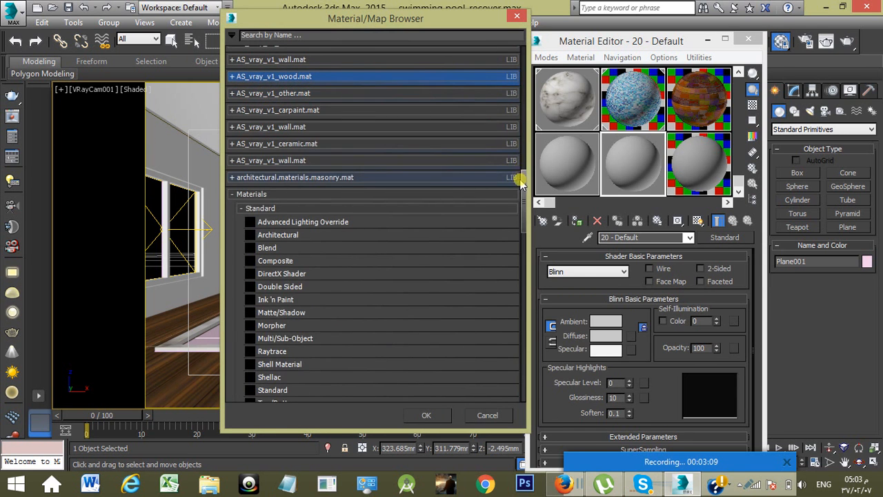
Expand the V-Ray material group and change the 20 - Default material's type to VRayMtl
{"action": "left_click_drag", "start_coordinate": [521, 181], "coordinate": [517, 335]}
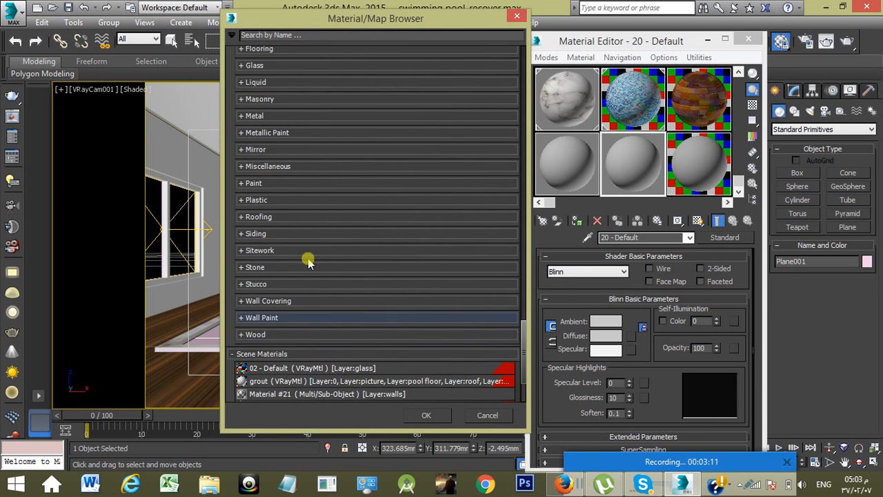
{"action": "scroll", "coordinate": [298, 298], "scroll_direction": "down", "scroll_amount": 2}
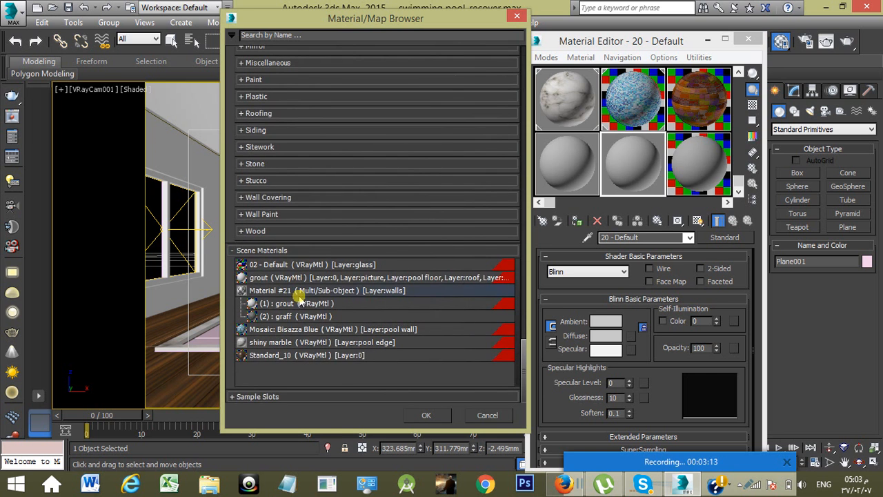
{"action": "scroll", "coordinate": [303, 297], "scroll_direction": "up", "scroll_amount": 4}
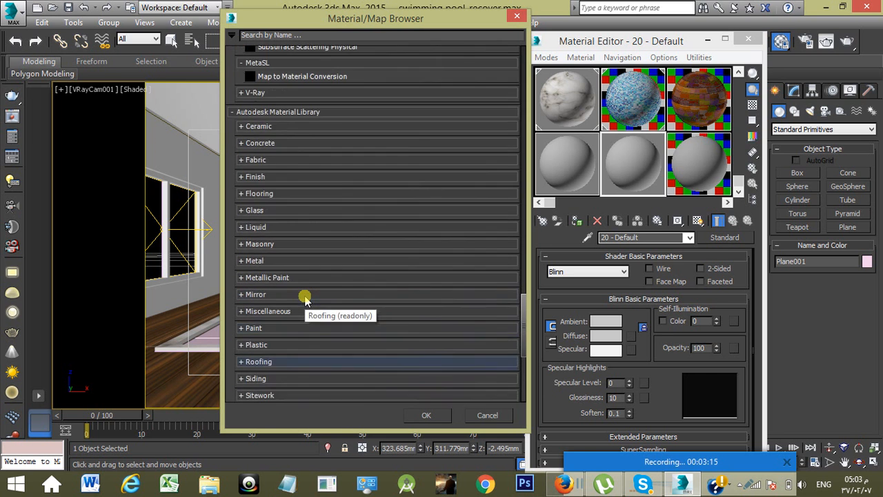
{"action": "scroll", "coordinate": [303, 293], "scroll_direction": "up", "scroll_amount": 1}
{"action": "left_click", "coordinate": [268, 123]}
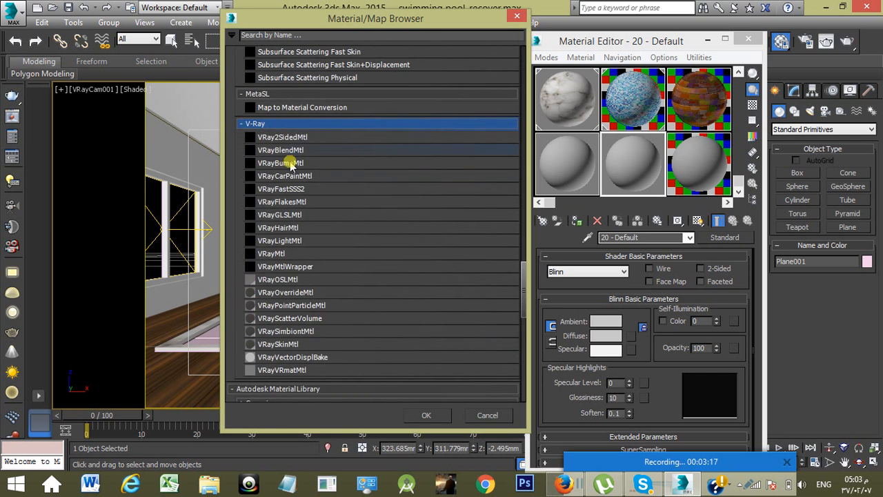
{"action": "left_click", "coordinate": [276, 255]}
{"action": "double_click", "coordinate": [277, 254]}
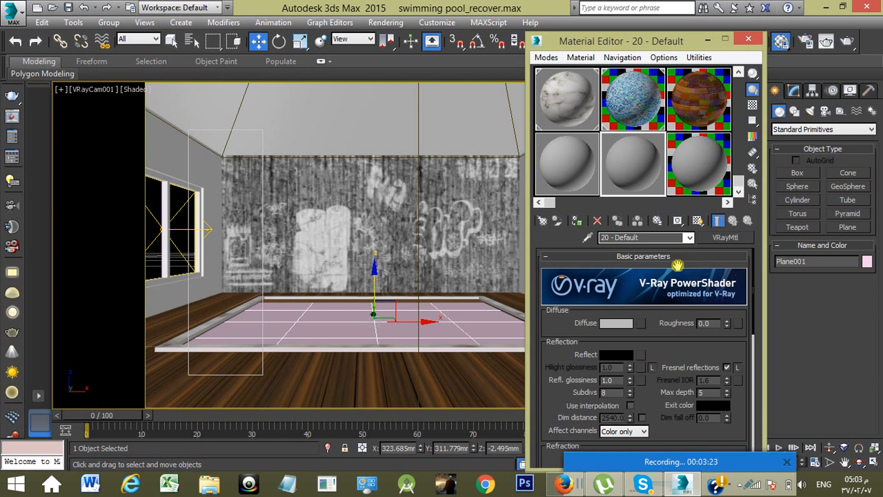
{"action": "mouse_move", "coordinate": [666, 469]}
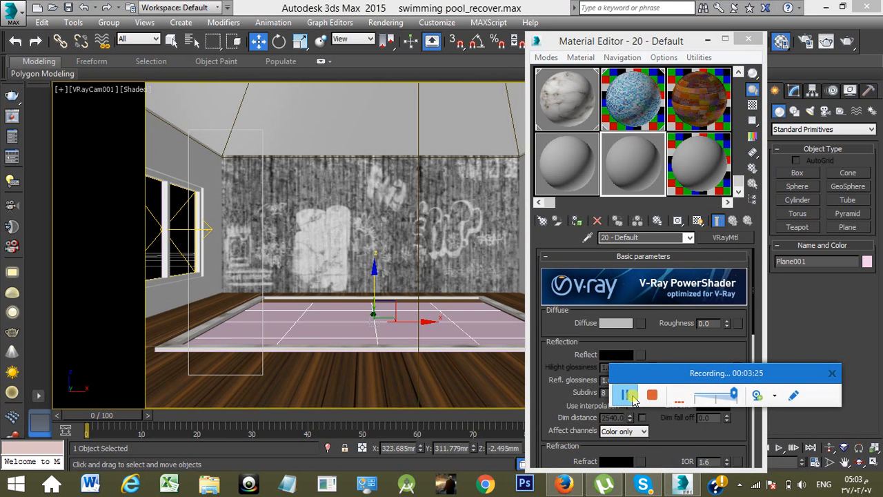
{"action": "left_click_drag", "start_coordinate": [633, 399], "coordinate": [650, 435]}
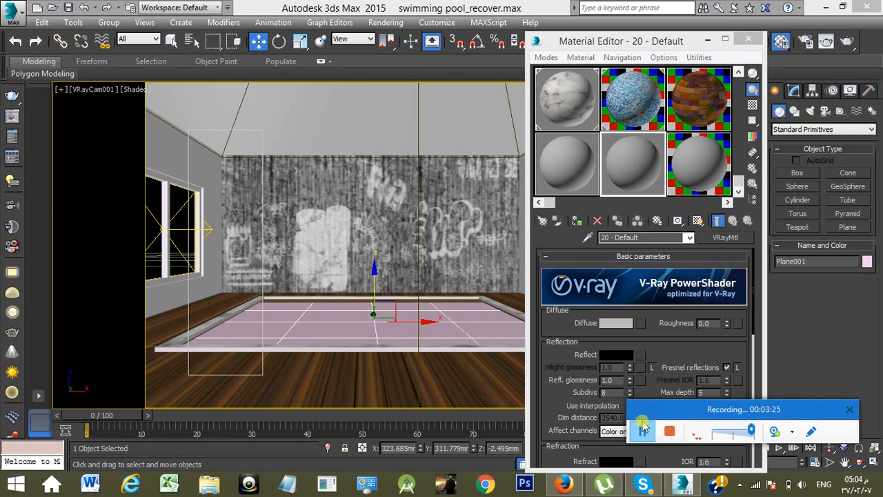
Assign a Falloff map to the diffuse channel of the VRayMtl material
{"action": "left_click", "coordinate": [642, 325]}
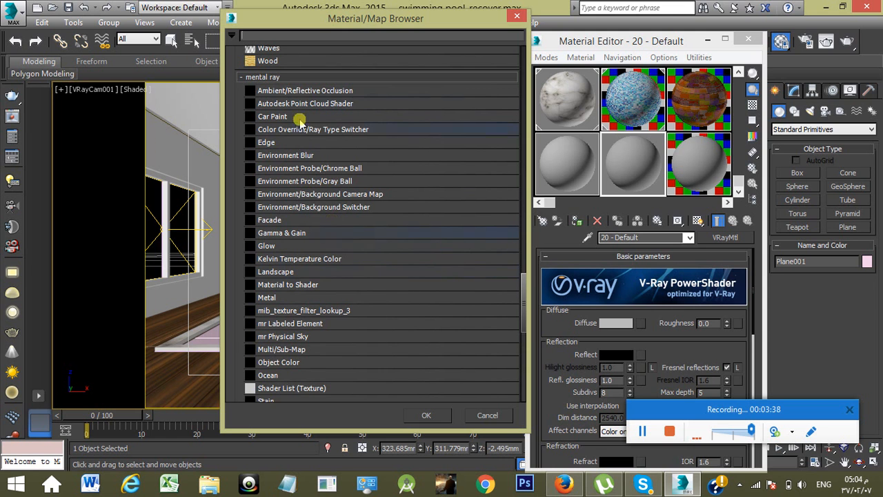
{"action": "scroll", "coordinate": [320, 263], "scroll_direction": "up", "scroll_amount": 5}
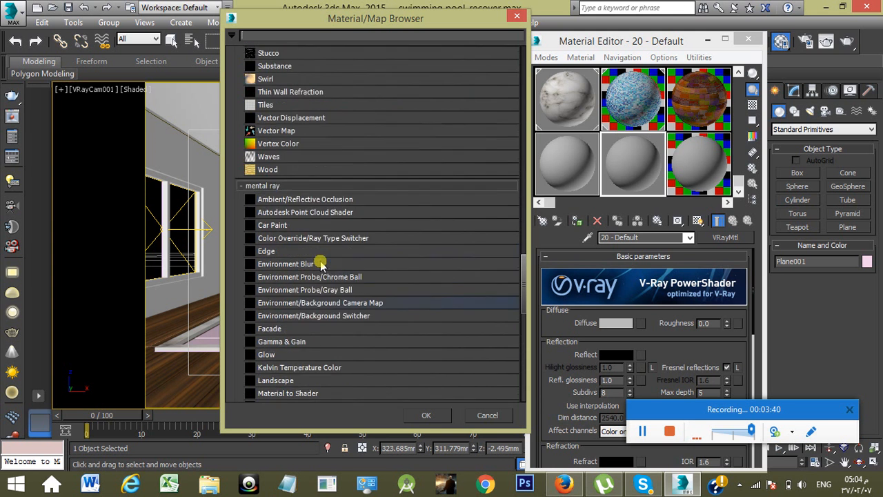
{"action": "scroll", "coordinate": [320, 262], "scroll_direction": "up", "scroll_amount": 8}
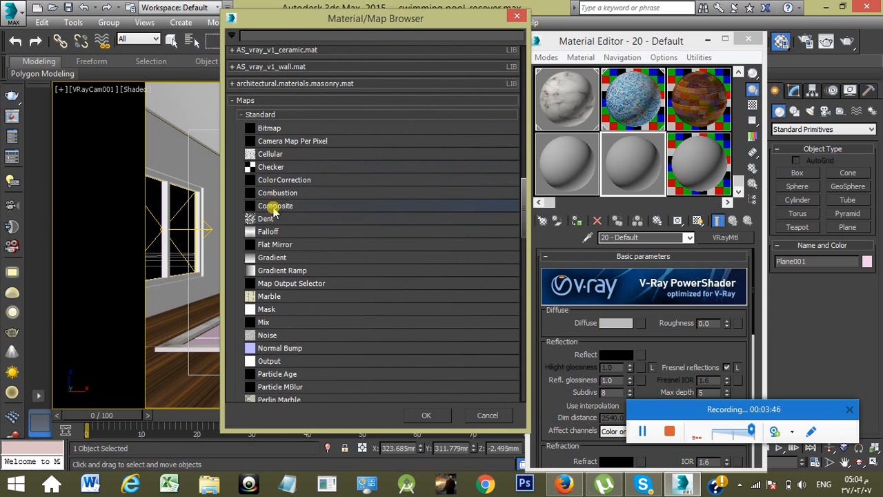
{"action": "double_click", "coordinate": [270, 231]}
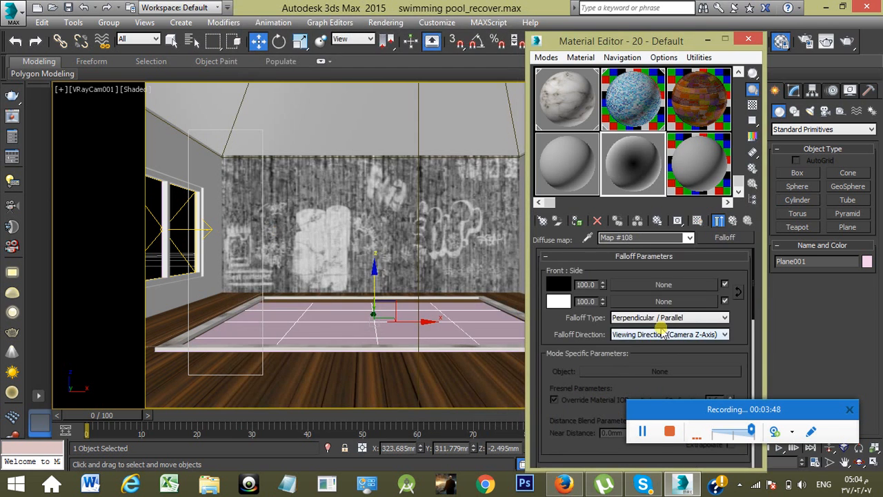
Set the Falloff map's front colour to a dark slate blue with Red 17 and Green 27
{"action": "left_click", "coordinate": [560, 284]}
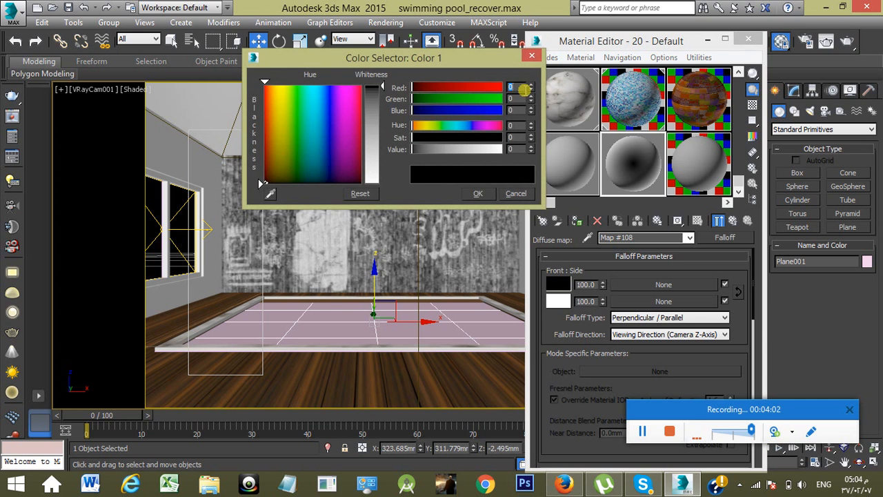
{"action": "type", "text": "17"}
{"action": "left_click", "coordinate": [516, 99]}
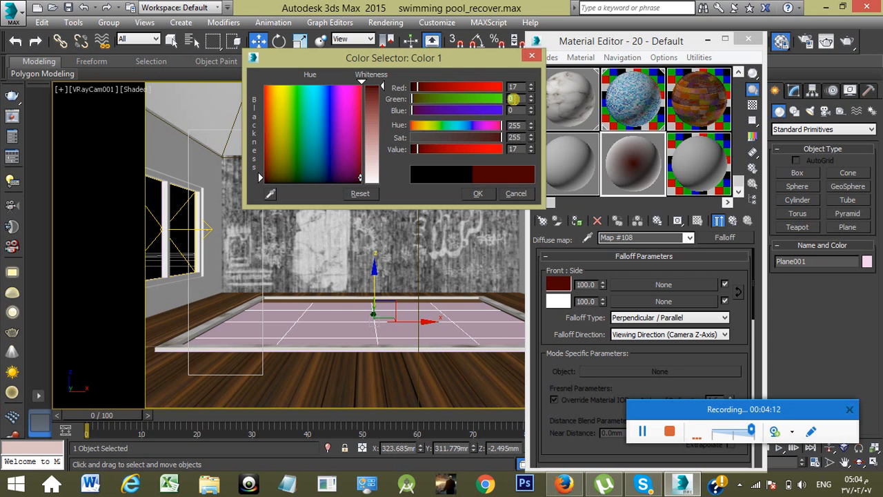
{"action": "left_click", "coordinate": [511, 109]}
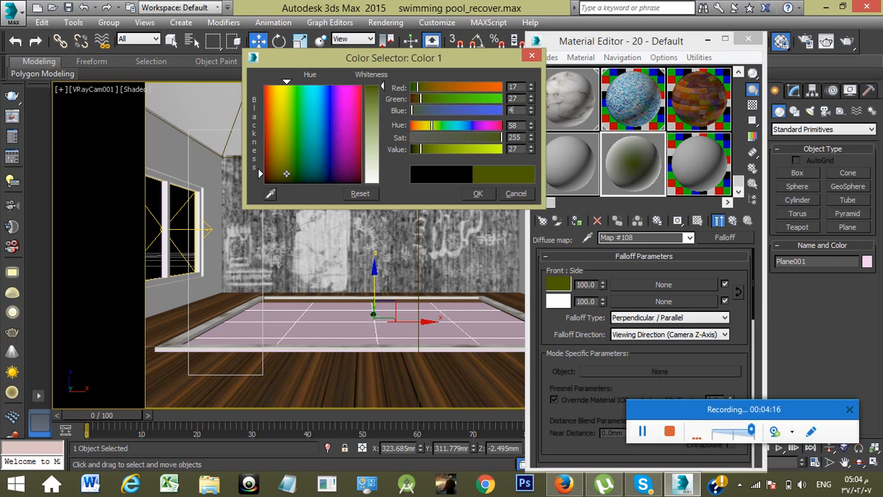
{"action": "left_click", "coordinate": [478, 194]}
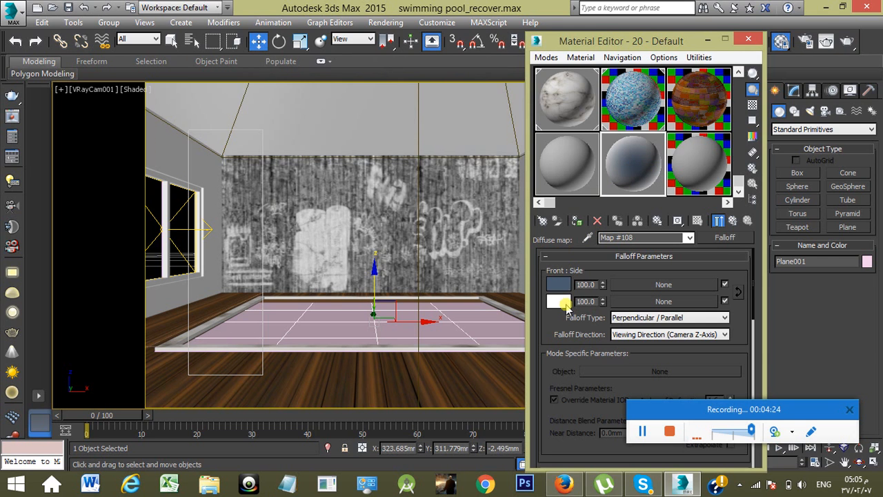
Set the Falloff map's side colour to a light blue with Red 74, Green 121 and Blue 139
{"action": "left_click", "coordinate": [562, 303]}
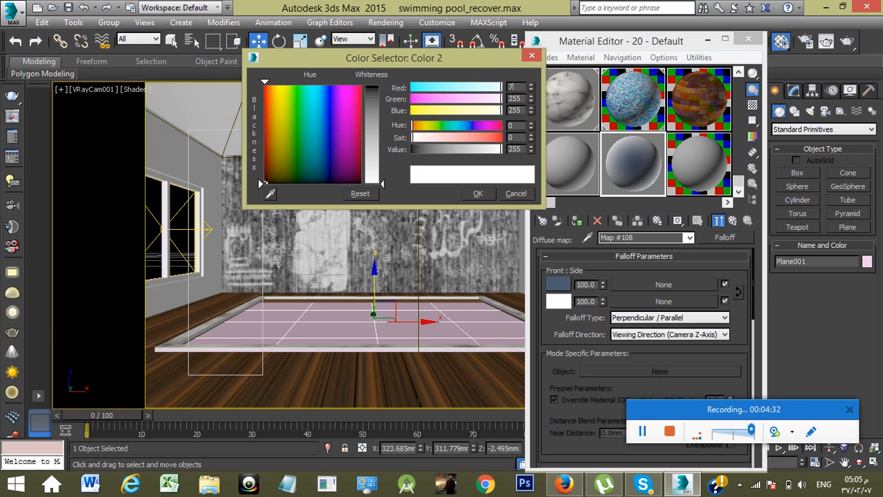
{"action": "left_click", "coordinate": [514, 97]}
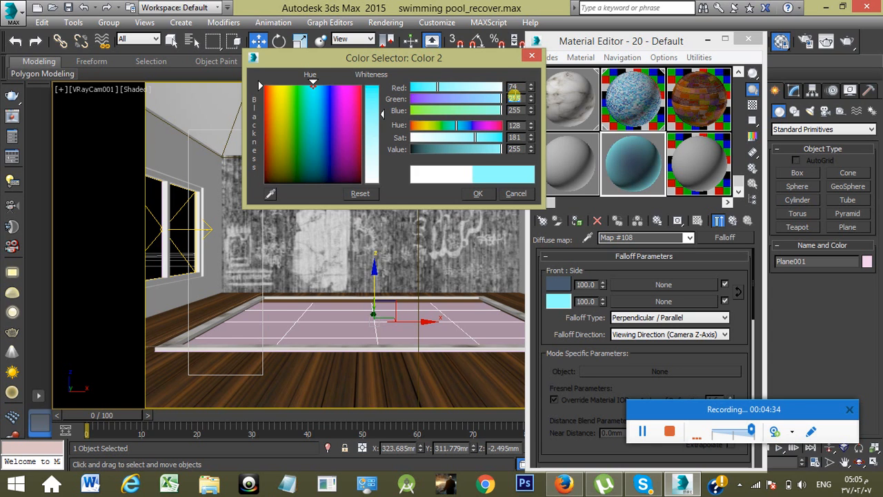
{"action": "type", "text": "121"}
{"action": "left_click", "coordinate": [516, 111]}
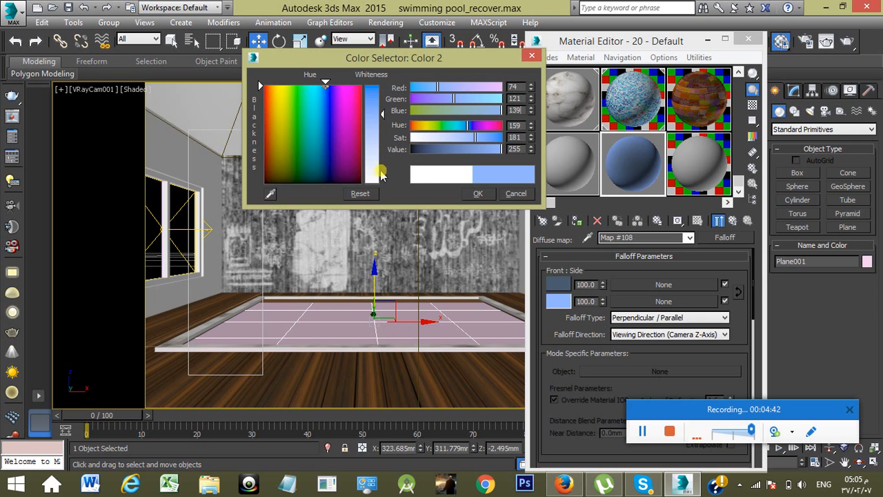
{"action": "left_click", "coordinate": [477, 193]}
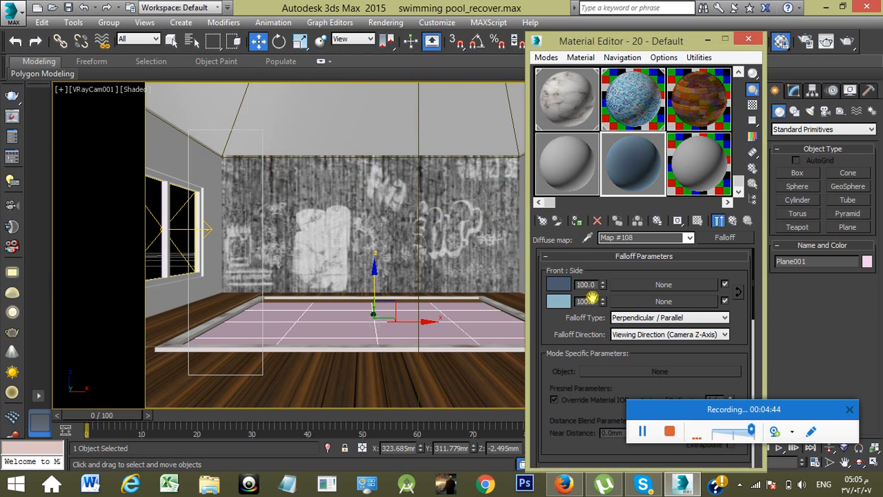
Return to the parent VRayMtl and set its reflection colour to a neutral grey with value 45
{"action": "left_click", "coordinate": [639, 433]}
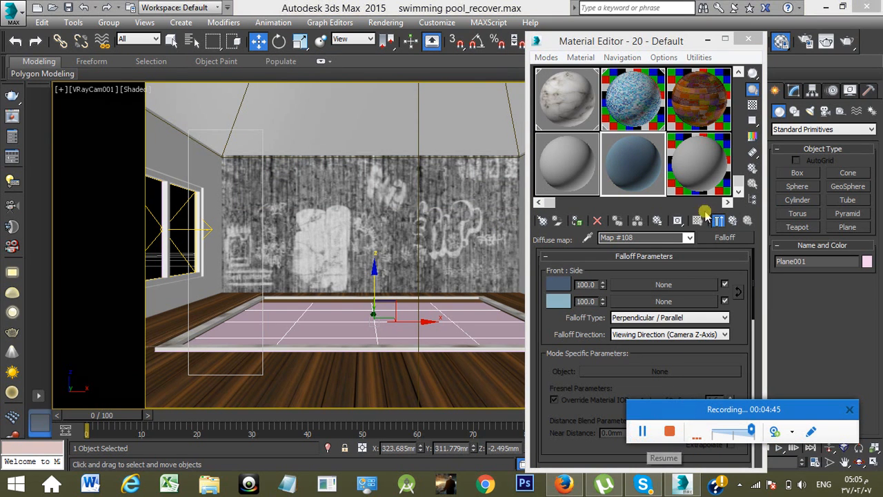
{"action": "left_click", "coordinate": [738, 226]}
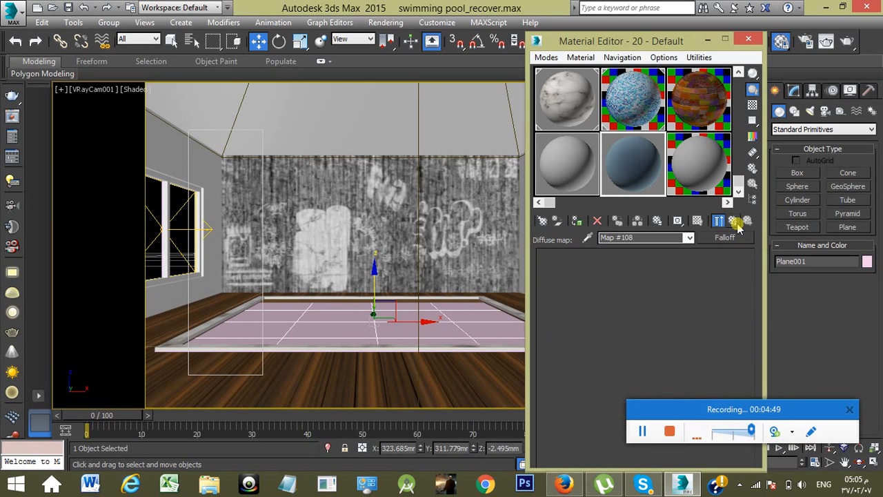
{"action": "left_click_drag", "start_coordinate": [652, 343], "coordinate": [653, 320]}
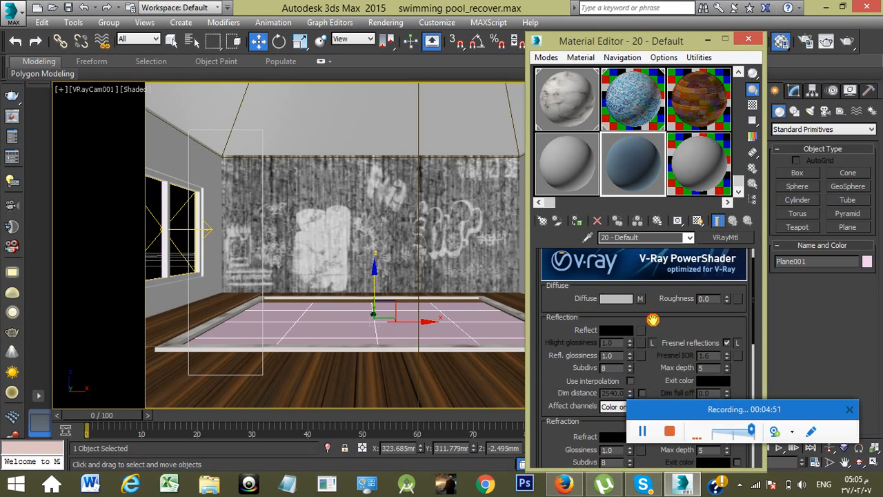
{"action": "left_click", "coordinate": [618, 331]}
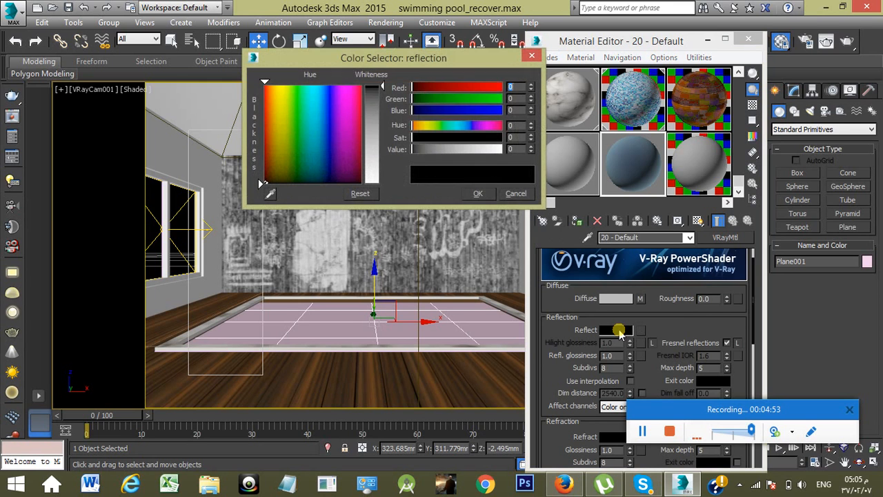
{"action": "left_click_drag", "start_coordinate": [384, 88], "coordinate": [383, 103]}
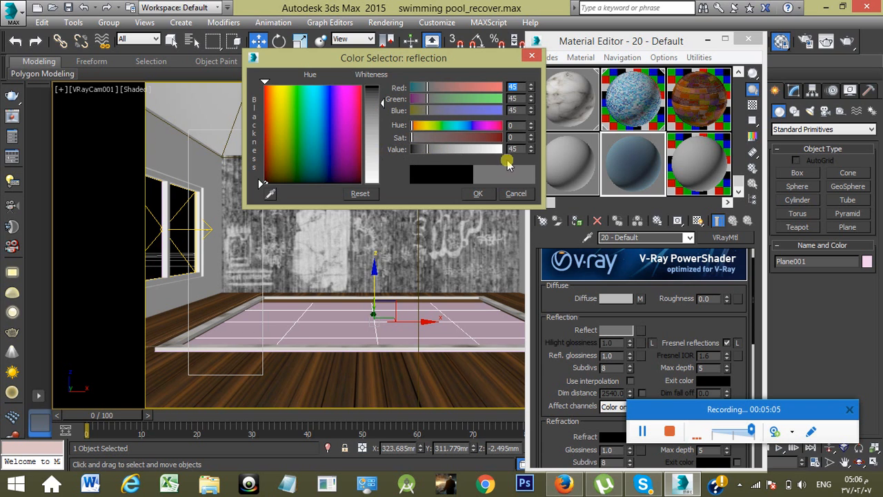
{"action": "left_click", "coordinate": [482, 194]}
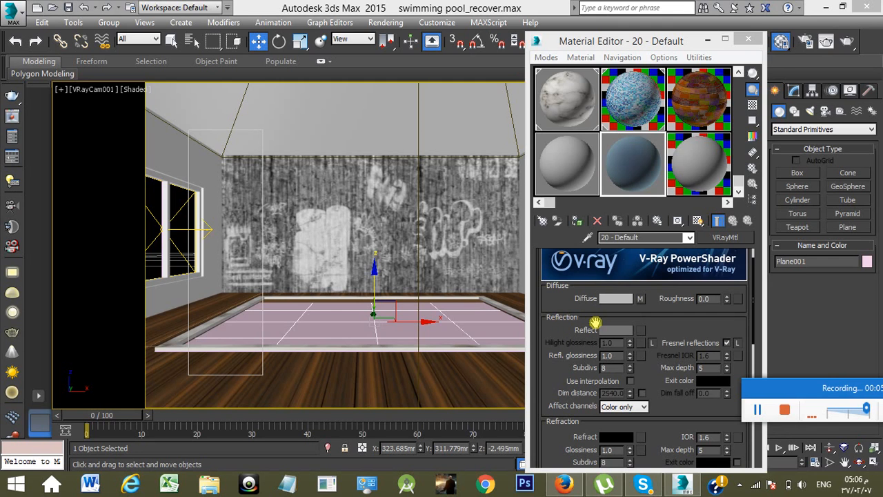
Unlock highlight glossiness and set it to 0.65, with reflection glossiness 0.7 and reflection subdivs 12
{"action": "left_click", "coordinate": [652, 343]}
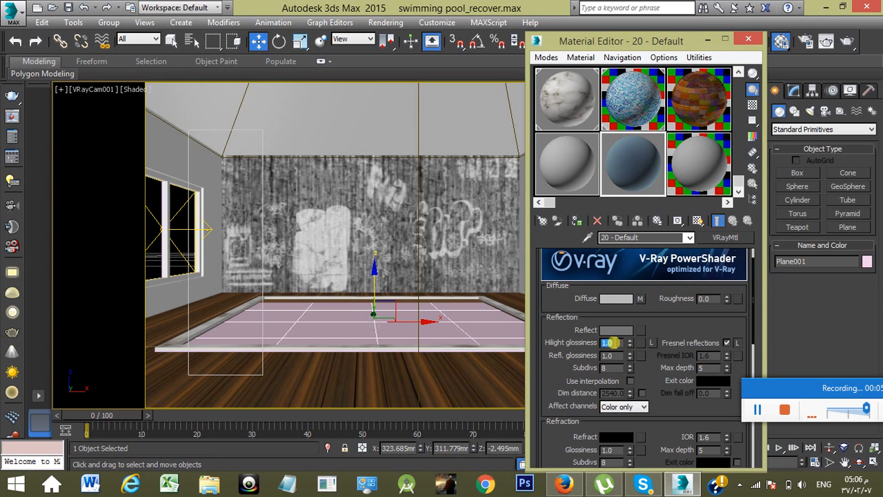
{"action": "type", "text": ".65"}
{"action": "left_click", "coordinate": [612, 354]}
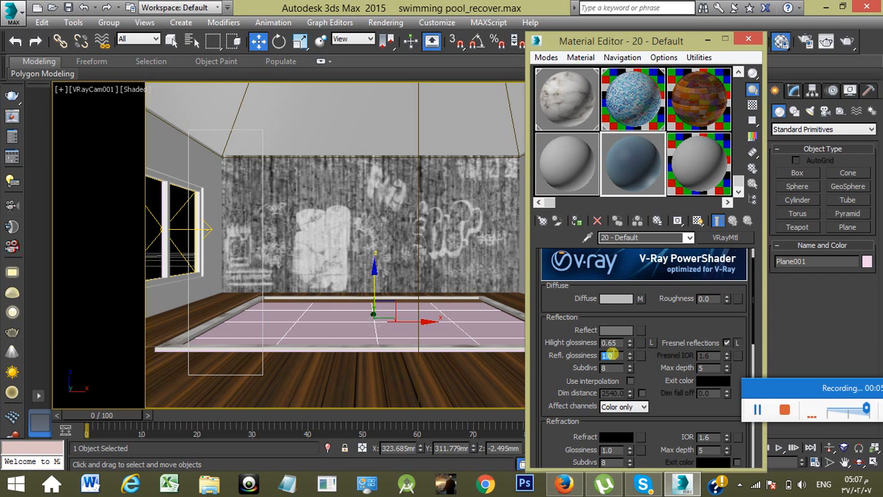
{"action": "type", "text": ".7"}
{"action": "left_click", "coordinate": [610, 367]}
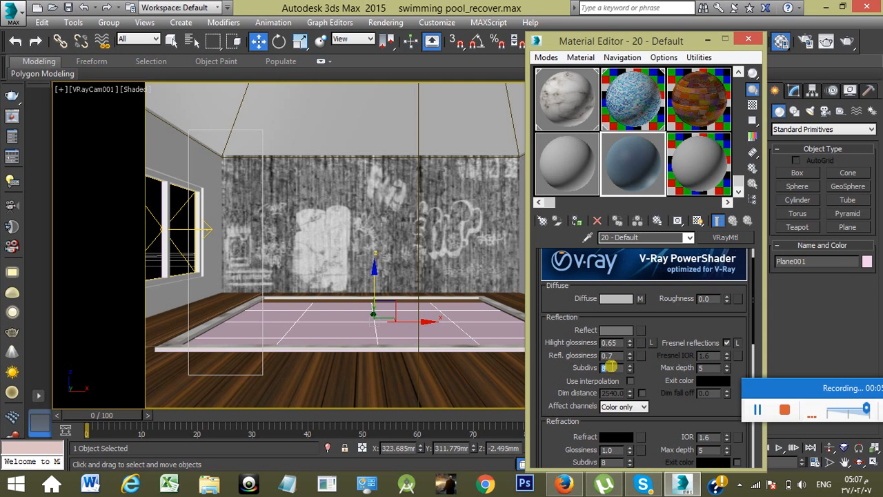
{"action": "type", "text": "12"}
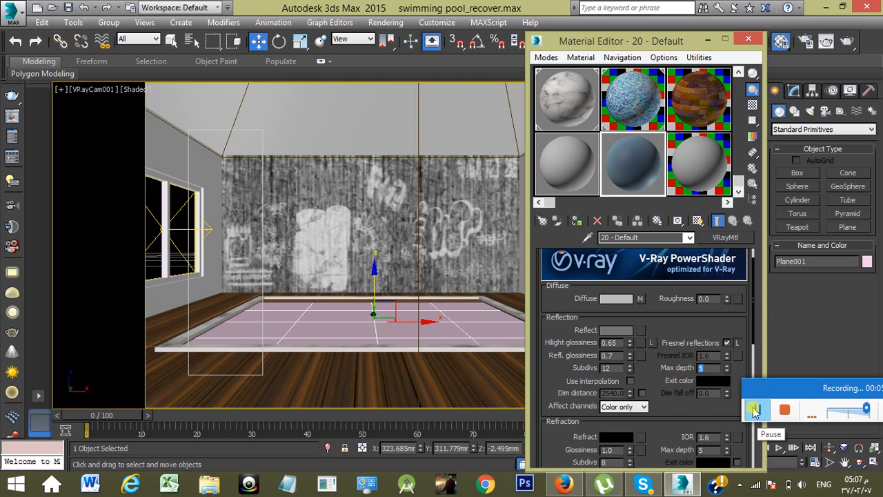
Turn off fog system units scaling in the VRayMtl options
{"action": "scroll", "coordinate": [729, 324], "scroll_direction": "down", "scroll_amount": 5}
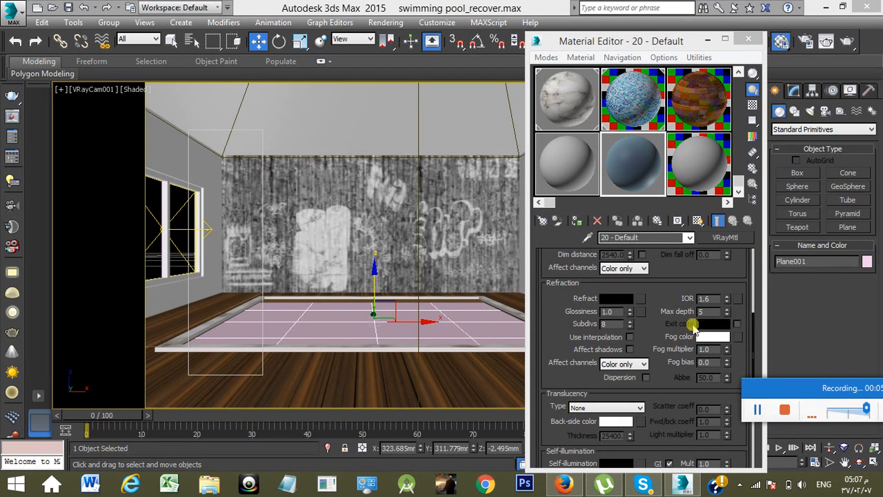
{"action": "left_click_drag", "start_coordinate": [662, 378], "coordinate": [665, 308]}
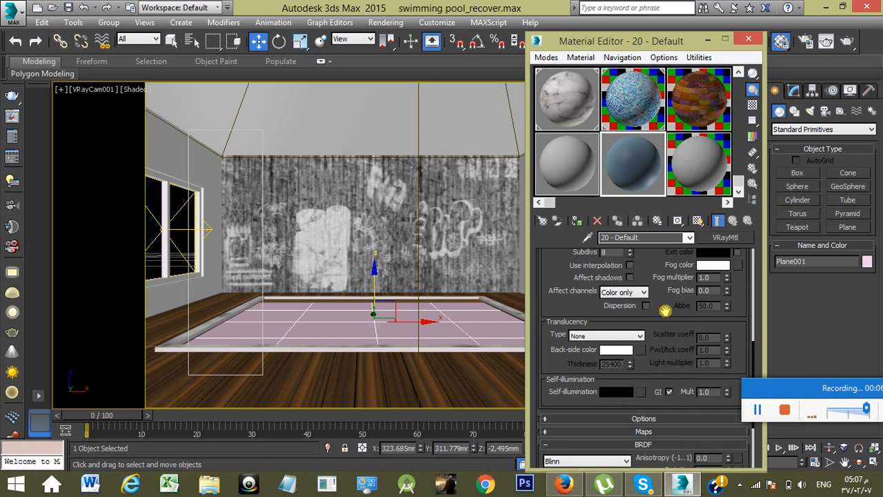
{"action": "left_click_drag", "start_coordinate": [665, 310], "coordinate": [664, 218]}
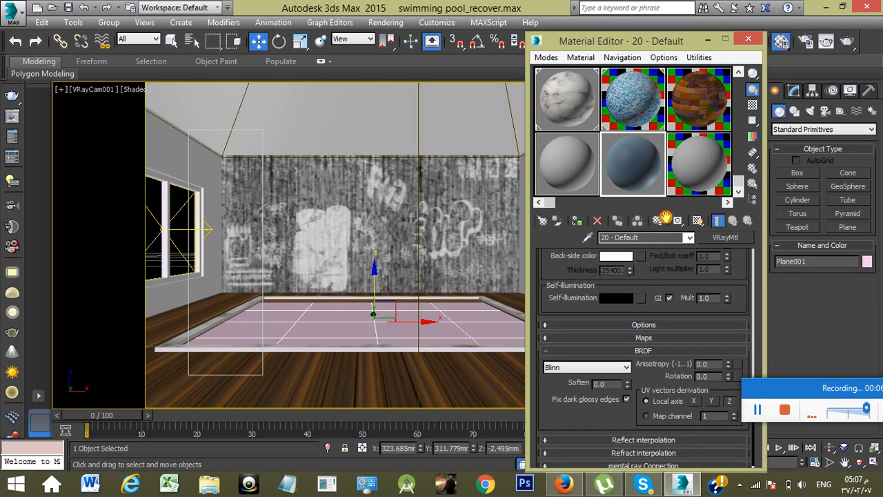
{"action": "left_click", "coordinate": [611, 326]}
{"action": "left_click_drag", "start_coordinate": [623, 342], "coordinate": [620, 304]}
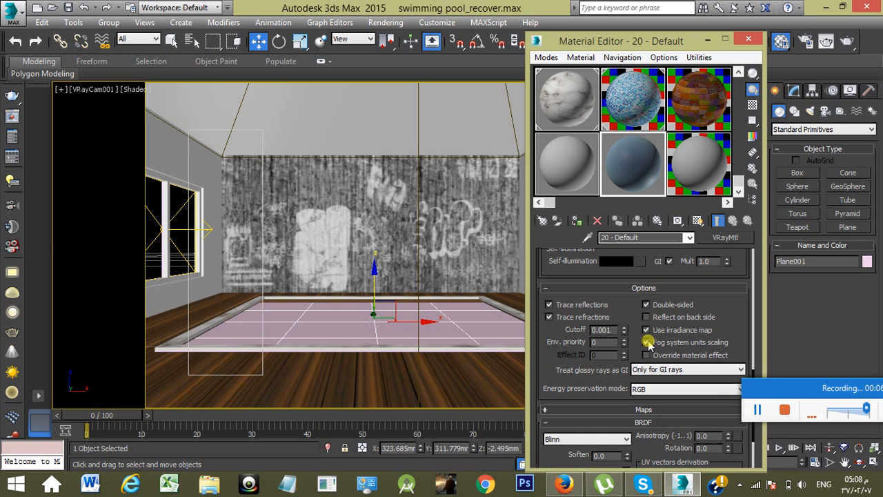
{"action": "left_click", "coordinate": [757, 410]}
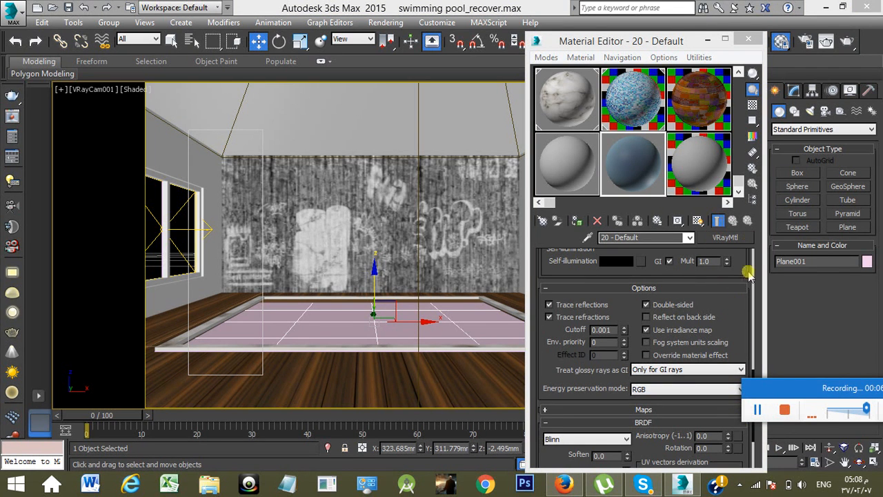
Assign a Falloff map to the Reflect channel of the VRayMtl
{"action": "left_click_drag", "start_coordinate": [734, 312], "coordinate": [731, 372]}
{"action": "scroll", "coordinate": [730, 369], "scroll_direction": "up", "scroll_amount": 1}
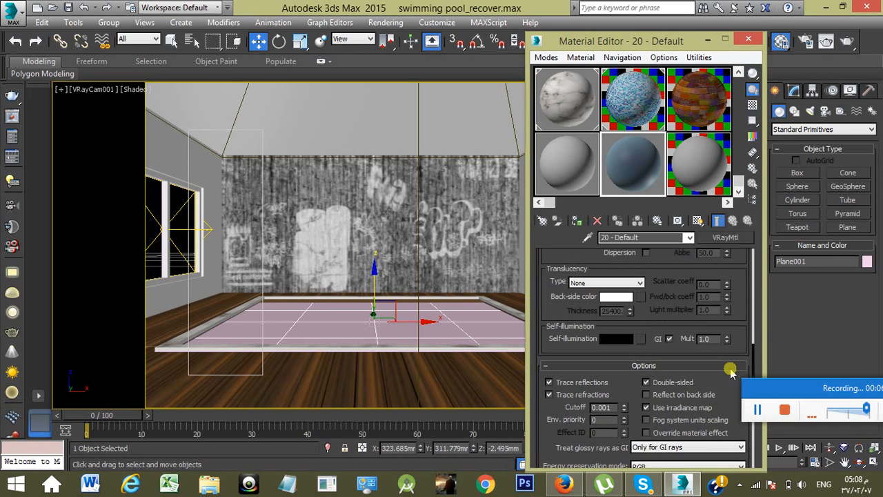
{"action": "scroll", "coordinate": [730, 369], "scroll_direction": "down", "scroll_amount": 8}
{"action": "scroll", "coordinate": [614, 403], "scroll_direction": "up", "scroll_amount": 5}
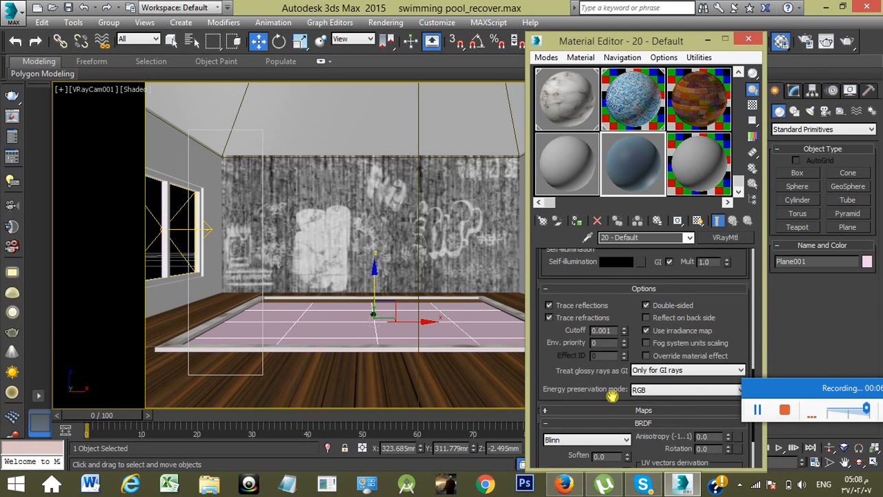
{"action": "left_click", "coordinate": [632, 366]}
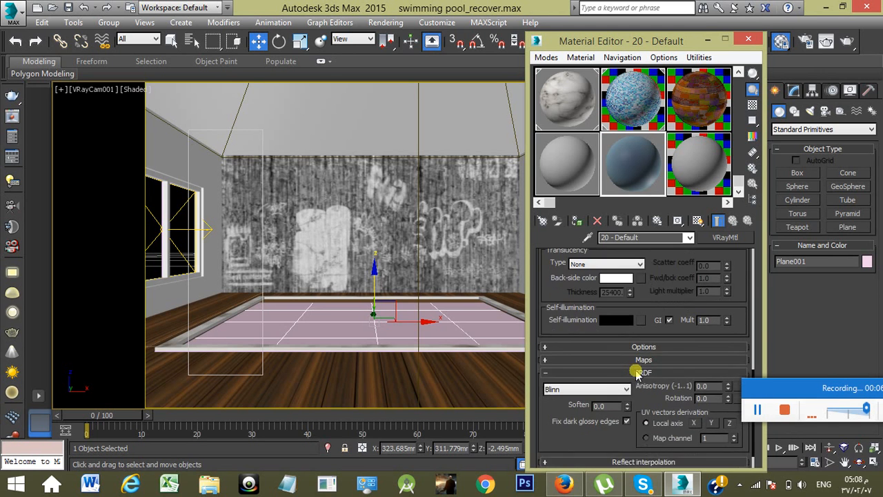
{"action": "left_click", "coordinate": [643, 361]}
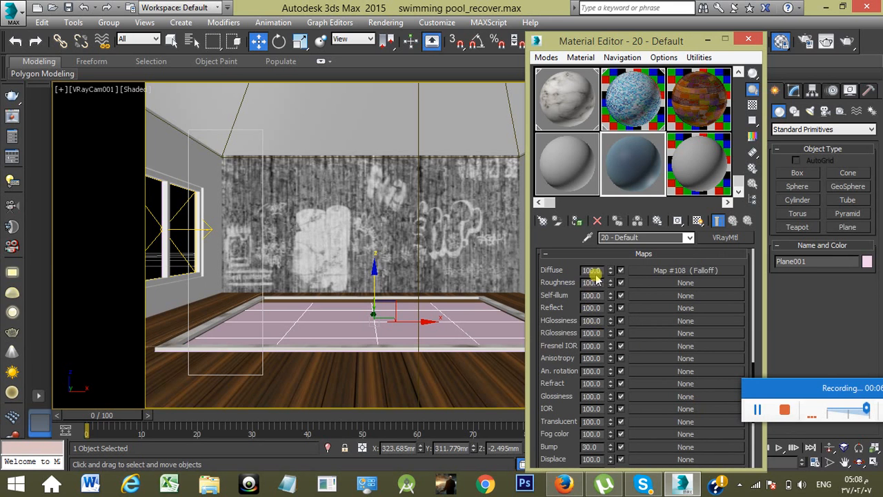
{"action": "left_click", "coordinate": [661, 307]}
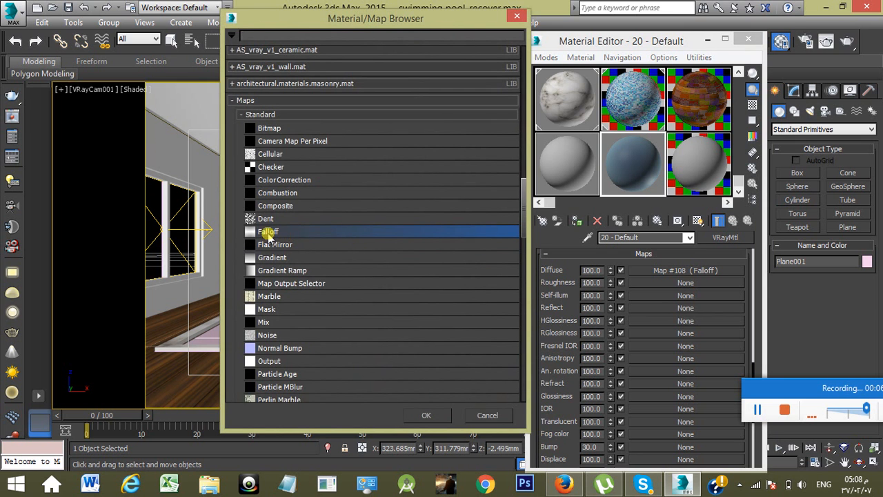
{"action": "double_click", "coordinate": [267, 232]}
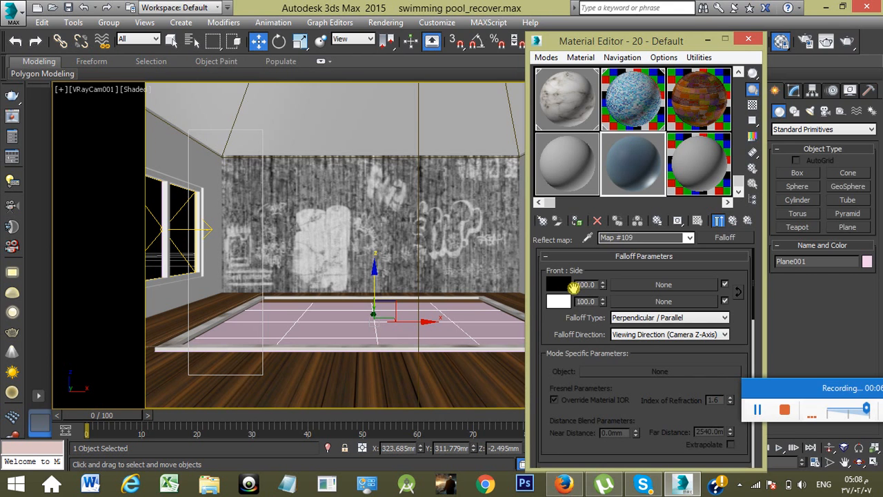
{"action": "left_click", "coordinate": [758, 410]}
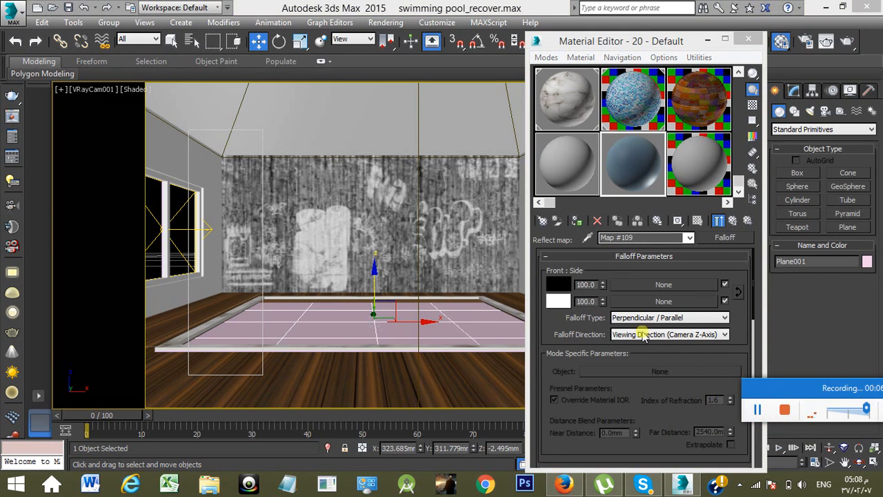
Set the reflection Falloff map's front colour to a neutral grey with Red 134 and Green 134
{"action": "left_click", "coordinate": [560, 285]}
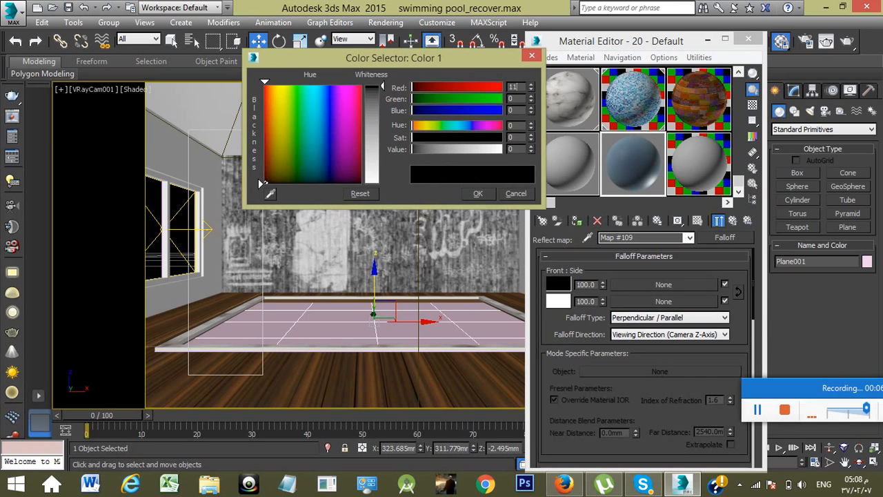
{"action": "left_click", "coordinate": [519, 99]}
{"action": "type", "text": "1"}
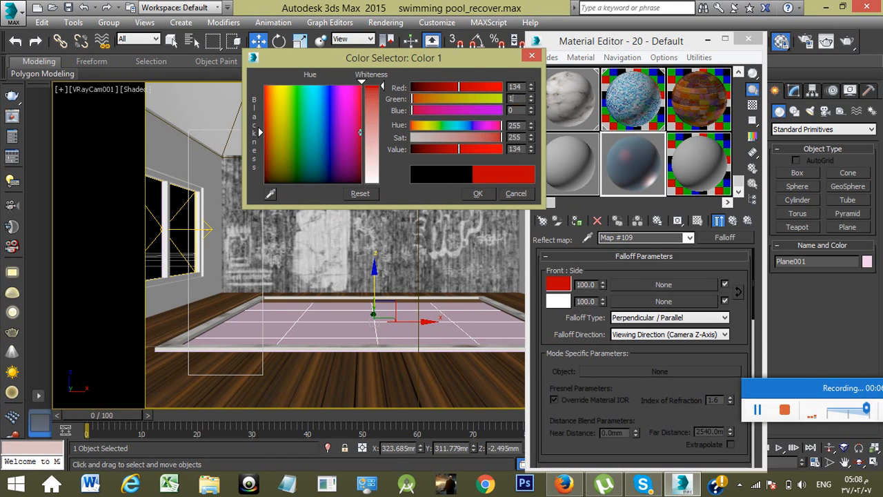
{"action": "type", "text": "34"}
{"action": "left_click", "coordinate": [514, 110]}
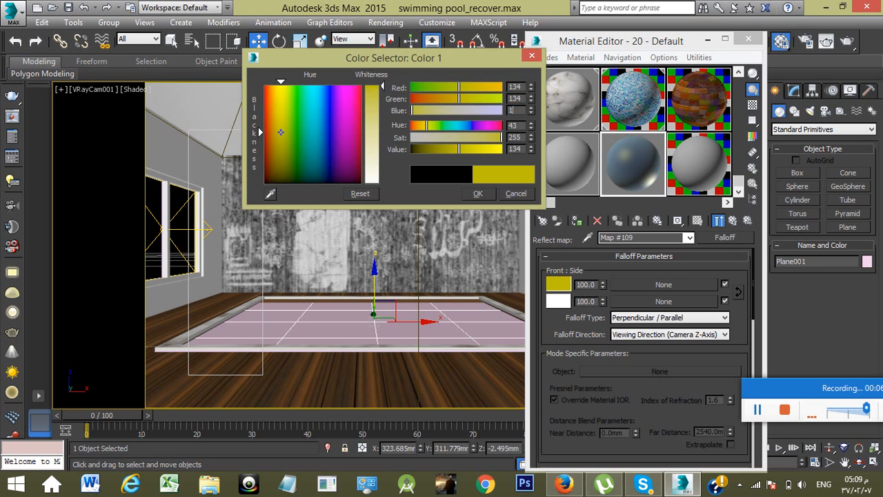
{"action": "left_click", "coordinate": [478, 193]}
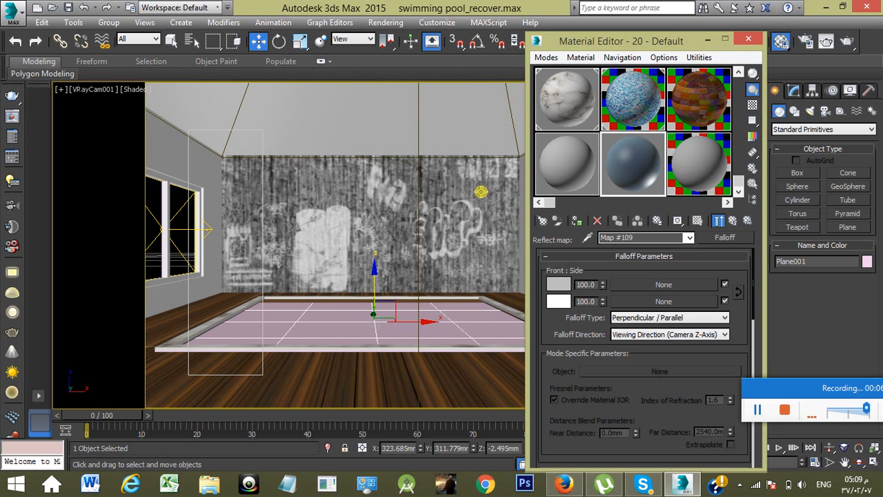
{"action": "left_click", "coordinate": [758, 409]}
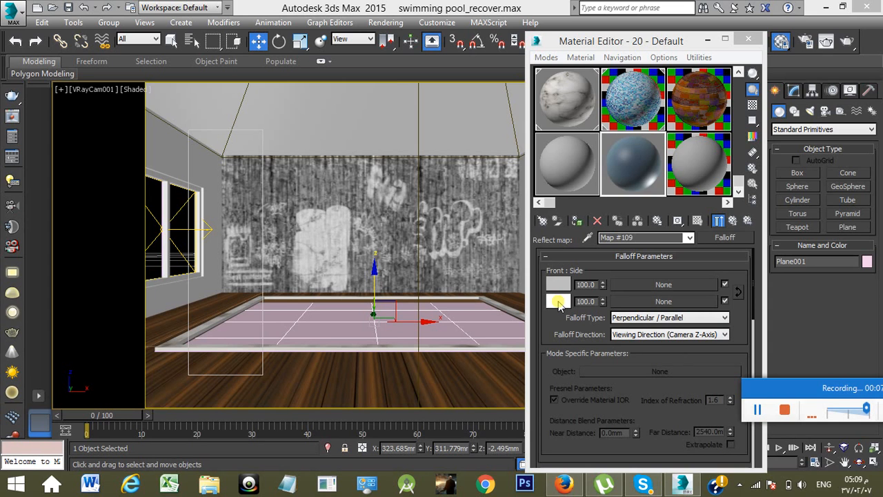
Set the reflection Falloff map's side colour to a muted blue with Red 65, Green 101 and Blue 129
{"action": "left_click", "coordinate": [558, 302]}
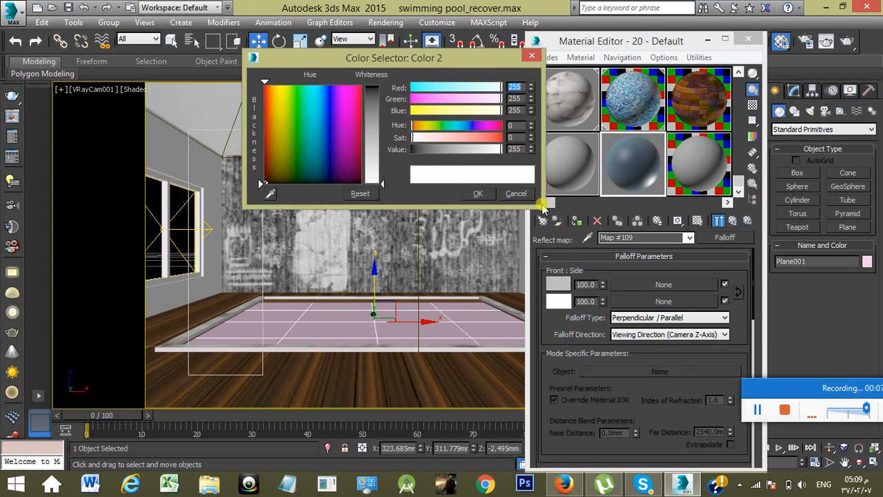
{"action": "left_click", "coordinate": [514, 194]}
{"action": "left_click", "coordinate": [556, 303]}
{"action": "double_click", "coordinate": [516, 89]}
{"action": "type", "text": "65"}
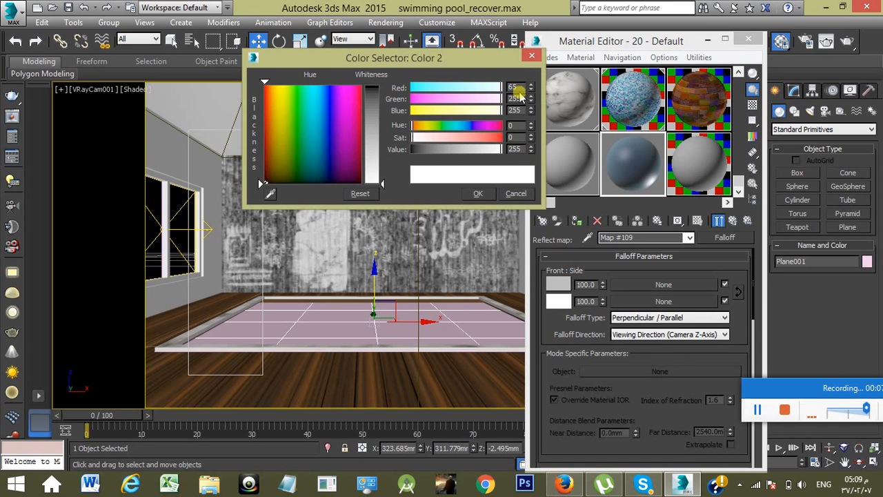
{"action": "double_click", "coordinate": [516, 99]}
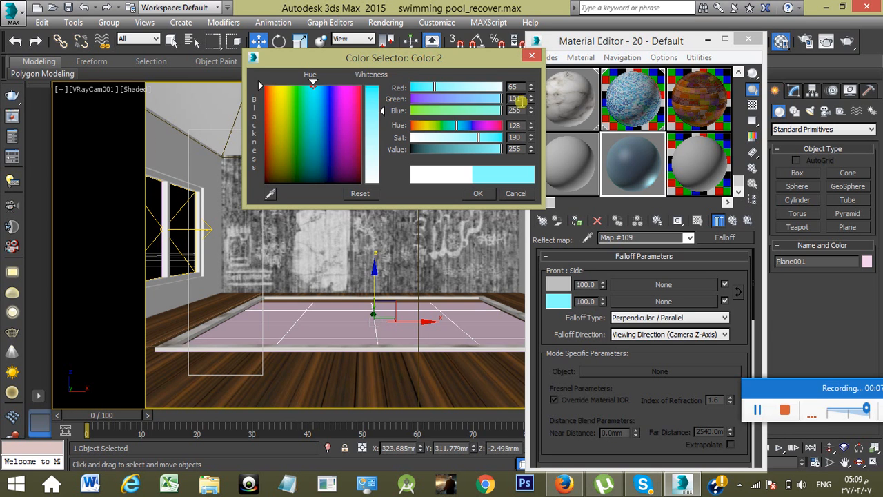
{"action": "type", "text": "101"}
{"action": "key", "text": "Tab"}
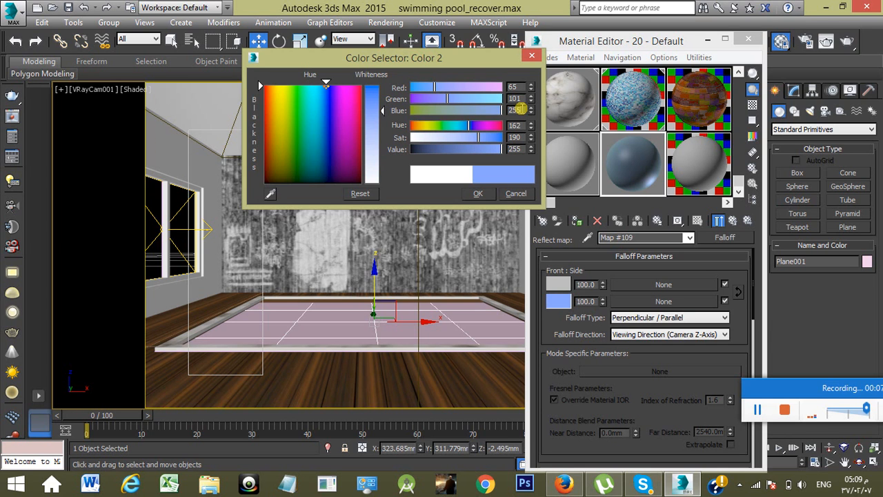
{"action": "type", "text": "129"}
{"action": "left_click", "coordinate": [480, 194]}
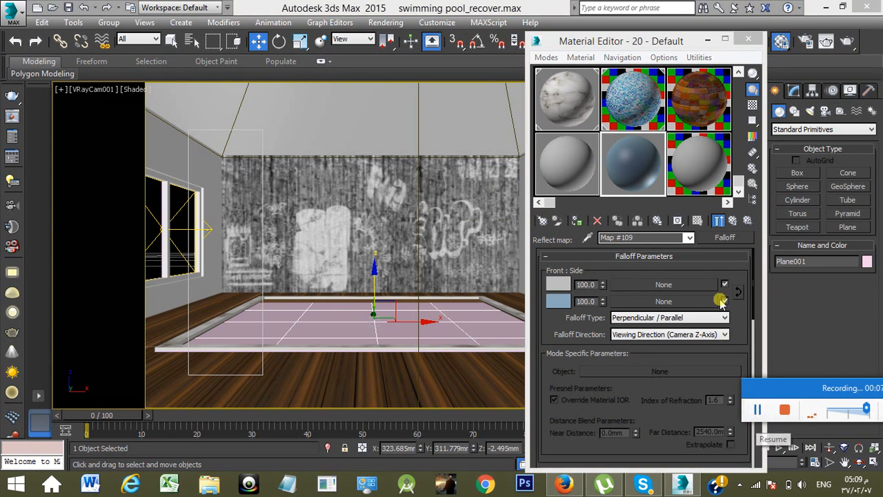
Return to the parent VRayMtl and assign a Noise map to its Bump channel
{"action": "left_click", "coordinate": [730, 221]}
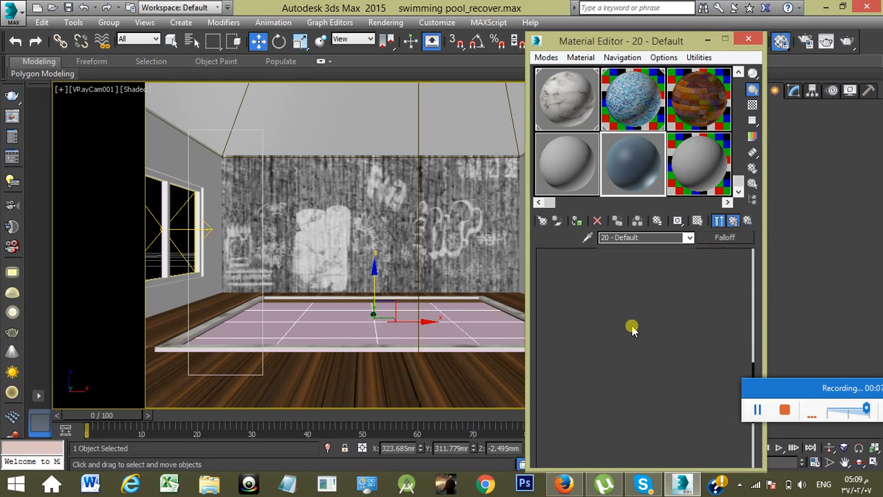
{"action": "scroll", "coordinate": [556, 373], "scroll_direction": "down", "scroll_amount": 1}
{"action": "scroll", "coordinate": [557, 372], "scroll_direction": "down", "scroll_amount": 3}
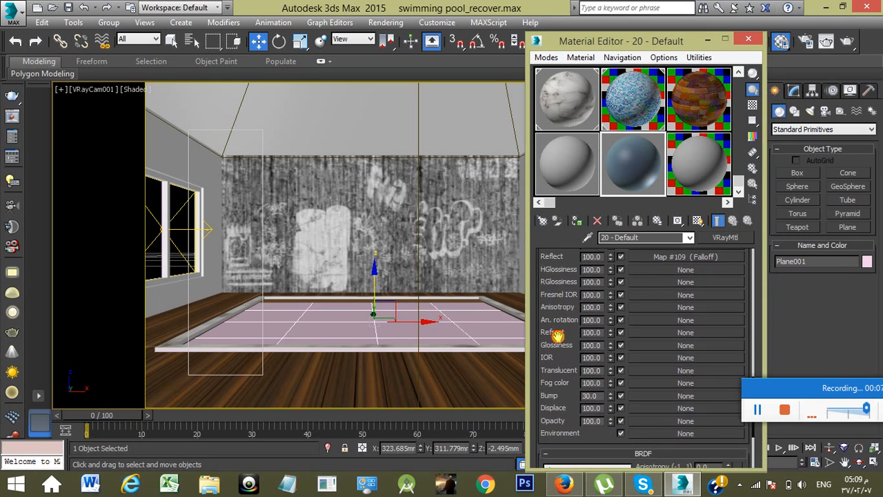
{"action": "left_click", "coordinate": [650, 382]}
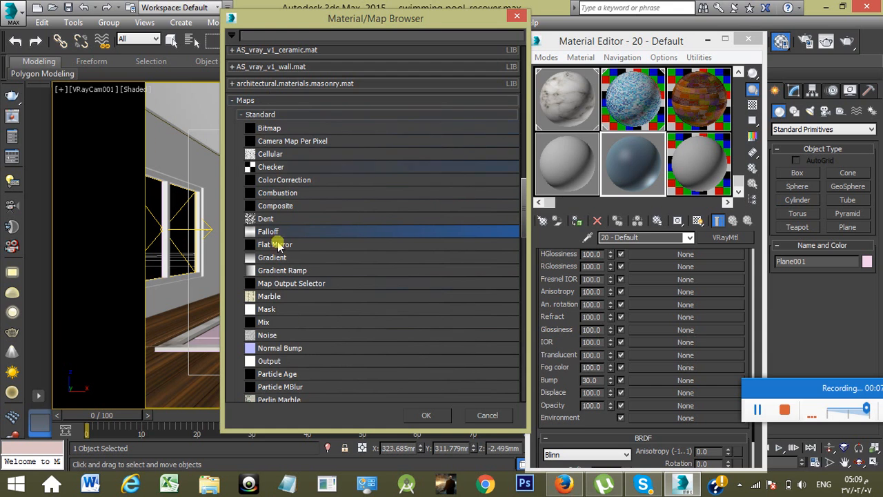
{"action": "left_click", "coordinate": [271, 336]}
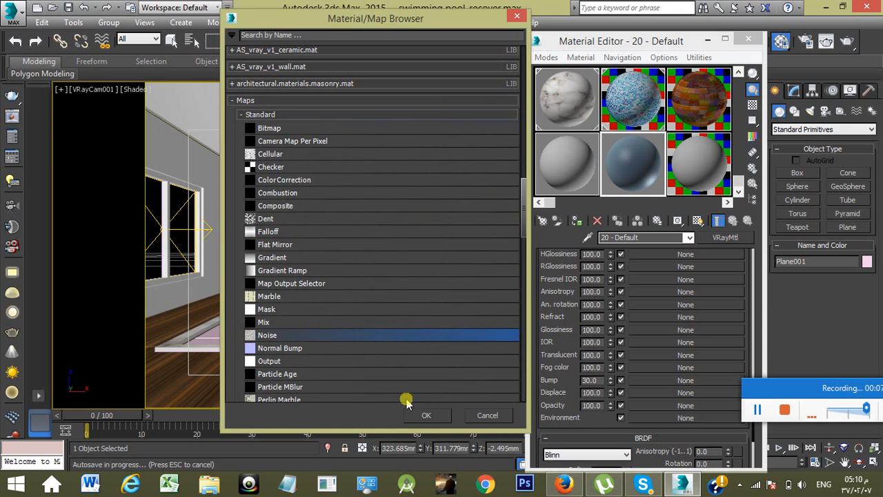
{"action": "left_click", "coordinate": [426, 414]}
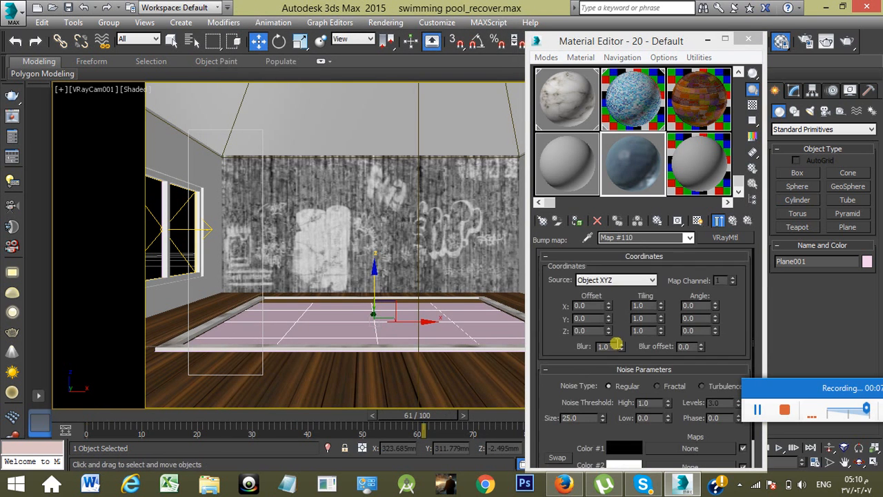
{"action": "left_click", "coordinate": [757, 410]}
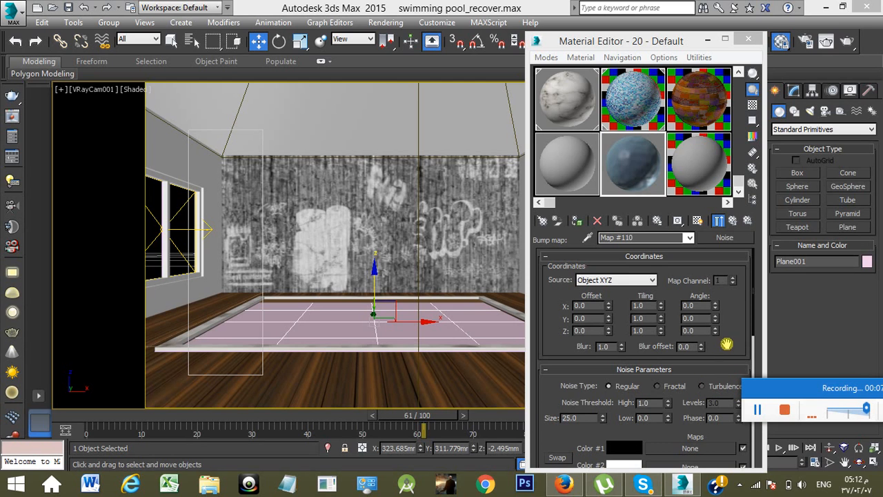
Set the bump map's noise type to Turbulence and open an enlarged preview of the sample
{"action": "scroll", "coordinate": [726, 343], "scroll_direction": "down", "scroll_amount": 1}
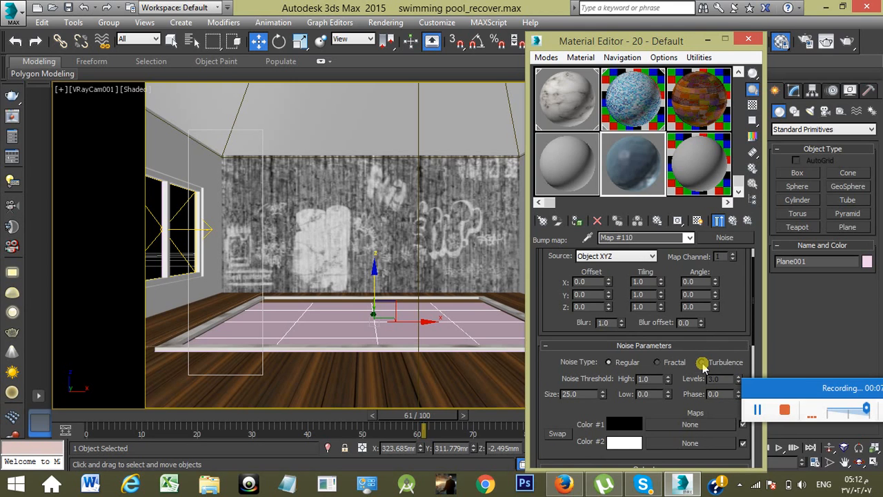
{"action": "left_click", "coordinate": [701, 362]}
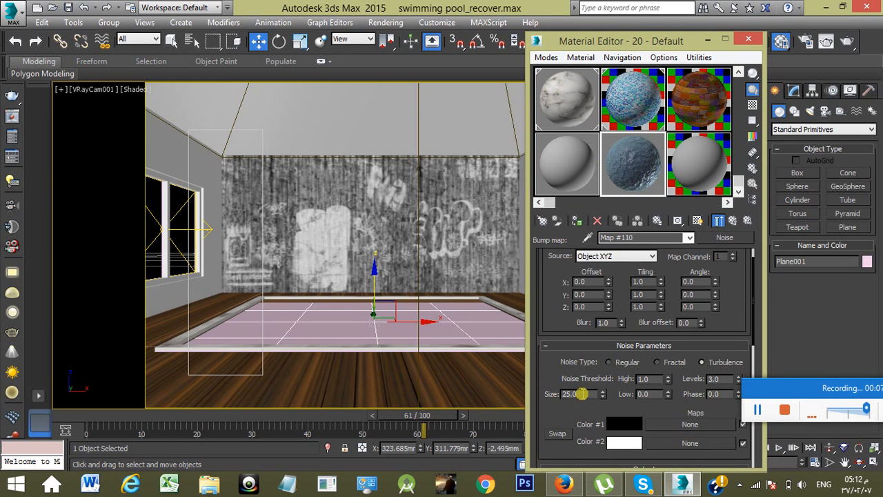
{"action": "double_click", "coordinate": [588, 393]}
{"action": "double_click", "coordinate": [647, 157]}
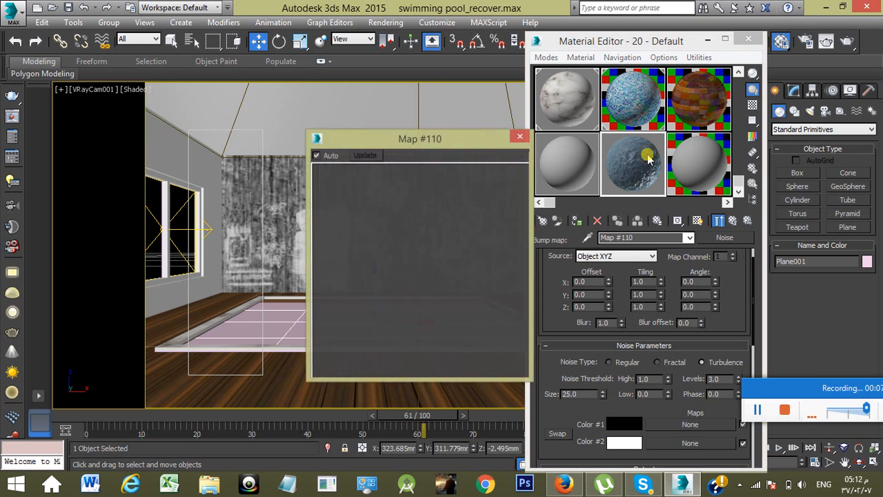
Try reducing the bump Noise map's size gradually to 13.5 while comparing the enlarged sample
{"action": "left_click_drag", "start_coordinate": [456, 143], "coordinate": [414, 132]}
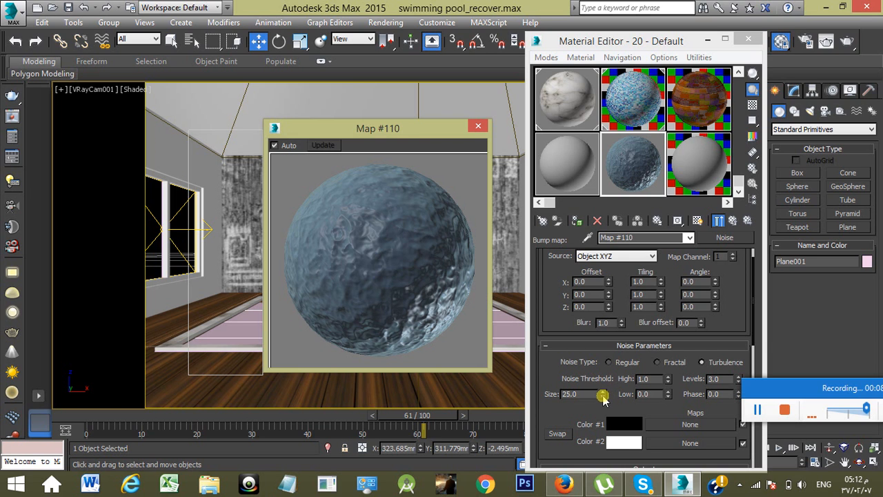
{"action": "left_click", "coordinate": [602, 398]}
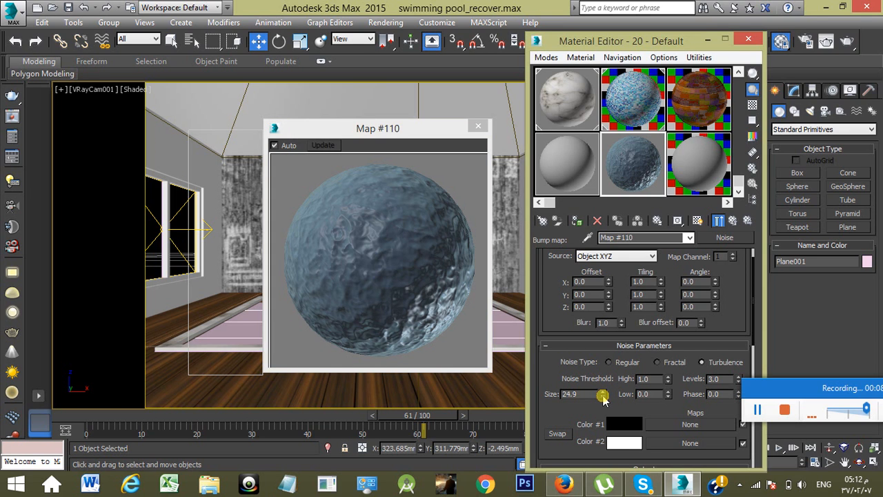
{"action": "left_click", "coordinate": [602, 397]}
{"action": "left_click", "coordinate": [602, 397]}
{"action": "left_click", "coordinate": [602, 397]}
{"action": "left_click", "coordinate": [602, 397]}
{"action": "left_click", "coordinate": [602, 397]}
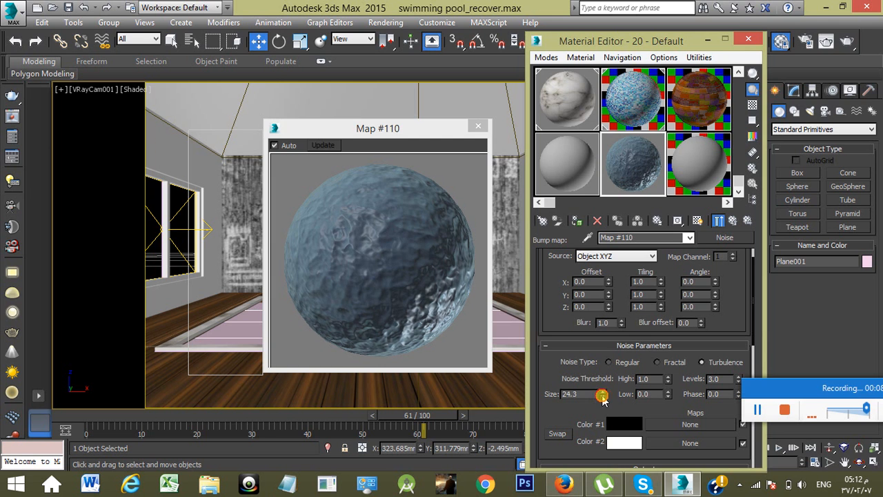
{"action": "left_click_drag", "start_coordinate": [602, 397], "coordinate": [604, 400]}
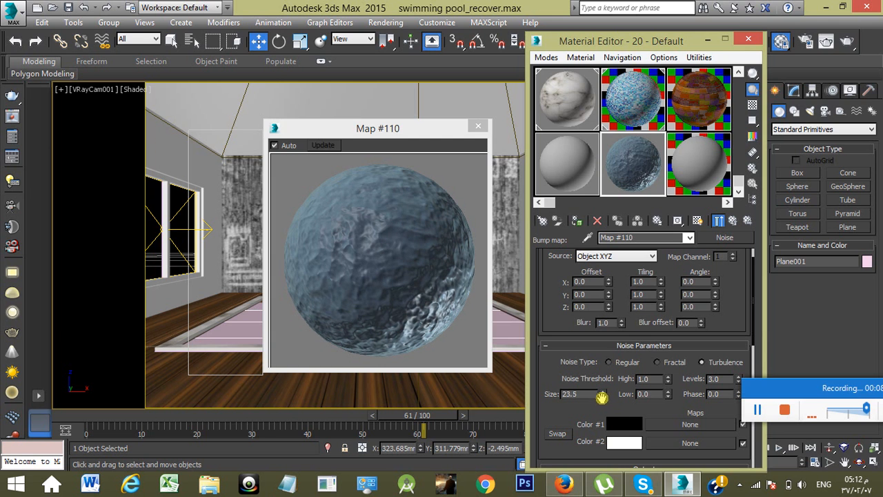
{"action": "left_click", "coordinate": [602, 397]}
{"action": "left_click", "coordinate": [602, 397]}
{"action": "left_click_drag", "start_coordinate": [602, 400], "coordinate": [603, 438]}
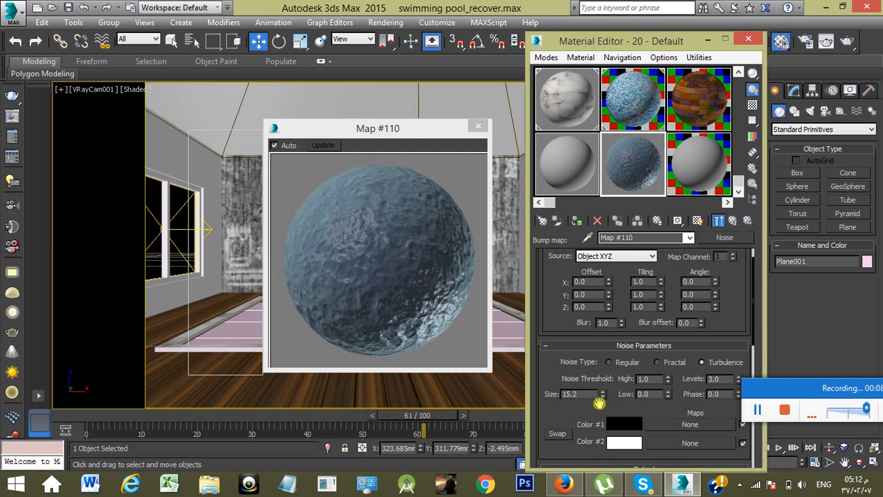
{"action": "left_click_drag", "start_coordinate": [603, 395], "coordinate": [605, 407]}
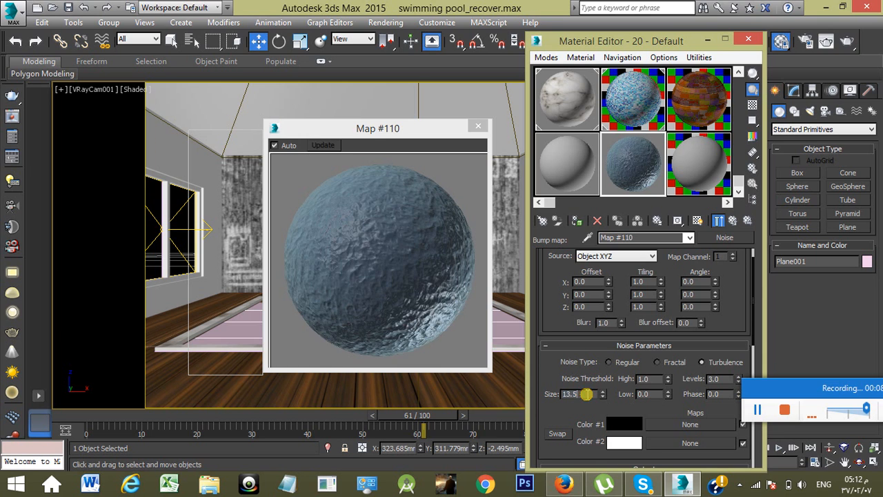
Set the bump Noise map's size to 1.0 and move the enlarged sample preview aside
{"action": "double_click", "coordinate": [584, 394]}
{"action": "type", "text": "1"}
{"action": "key", "text": "Return"}
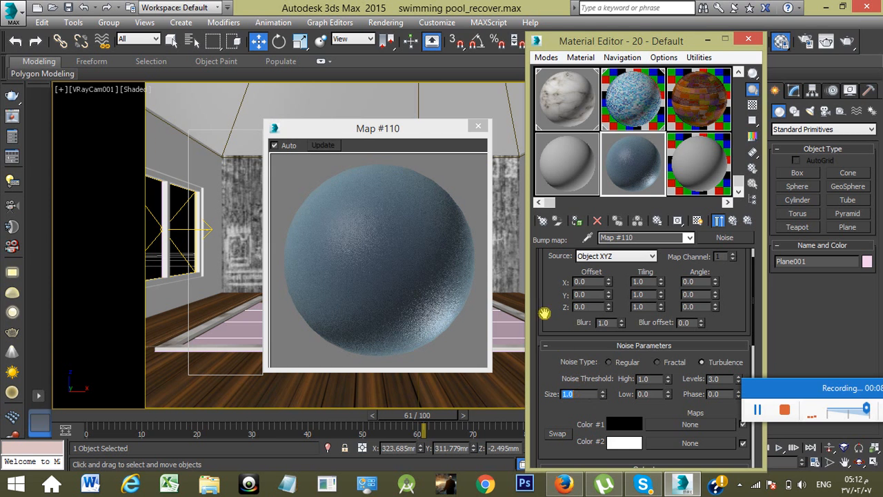
{"action": "left_click_drag", "start_coordinate": [456, 129], "coordinate": [482, 135]}
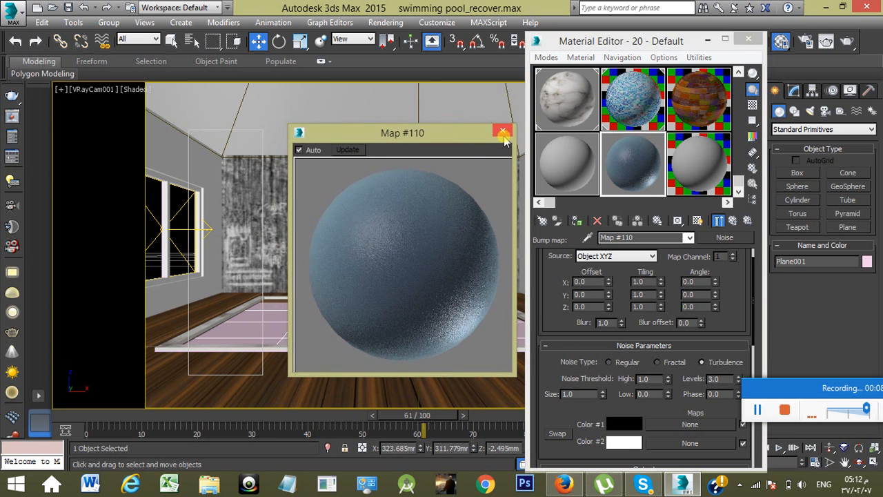
Return to the parent VRayMtl and set its Bump amount to 55
{"action": "left_click", "coordinate": [754, 412]}
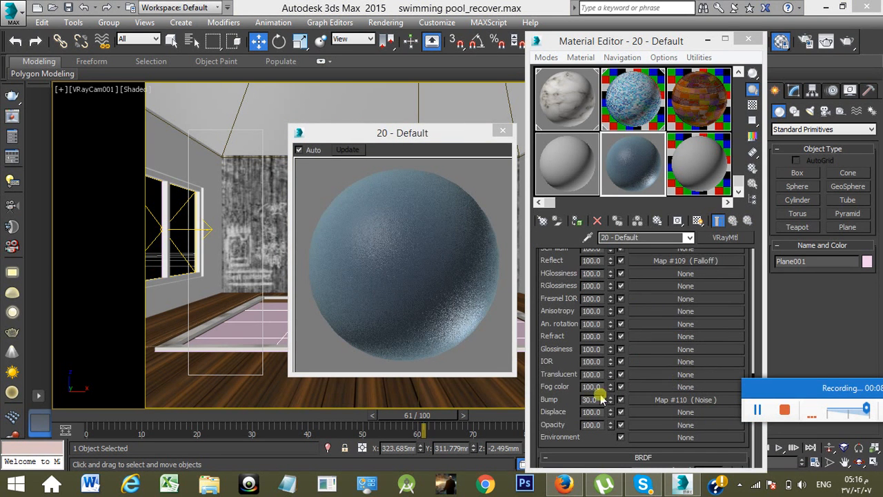
{"action": "double_click", "coordinate": [595, 400]}
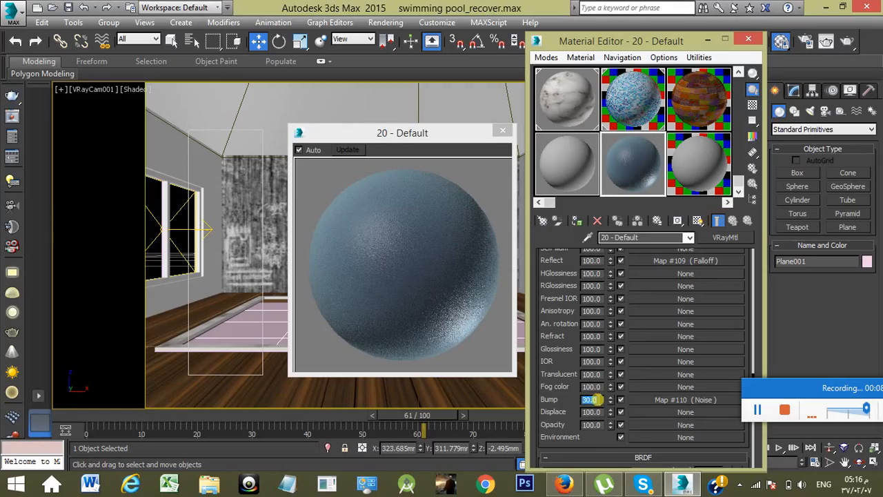
{"action": "type", "text": "6"}
Set the water material's reflect interpolation to a min rate of -3 and a max rate of 0
{"action": "left_click_drag", "start_coordinate": [549, 405], "coordinate": [549, 321]}
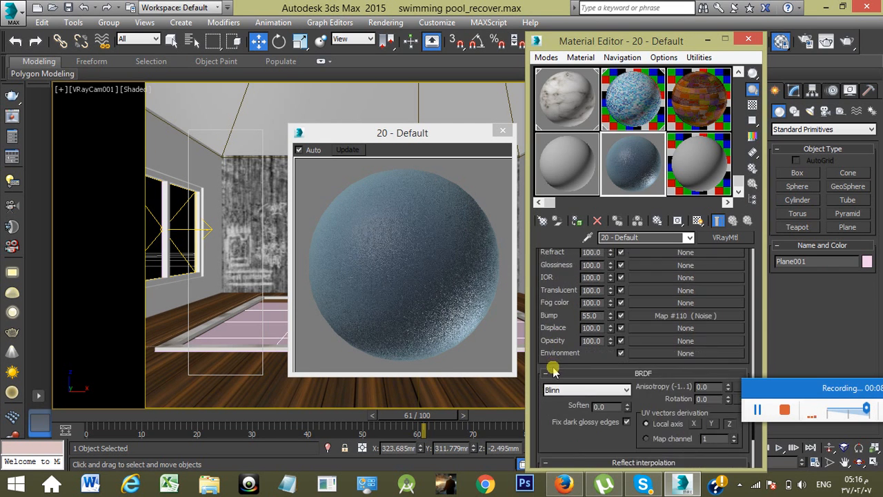
{"action": "left_click_drag", "start_coordinate": [551, 370], "coordinate": [560, 276]}
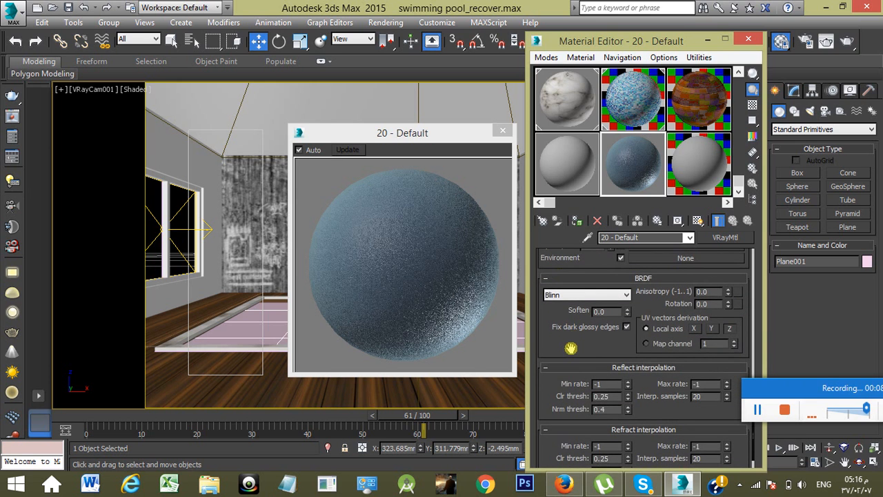
{"action": "left_click_drag", "start_coordinate": [570, 347], "coordinate": [570, 343]}
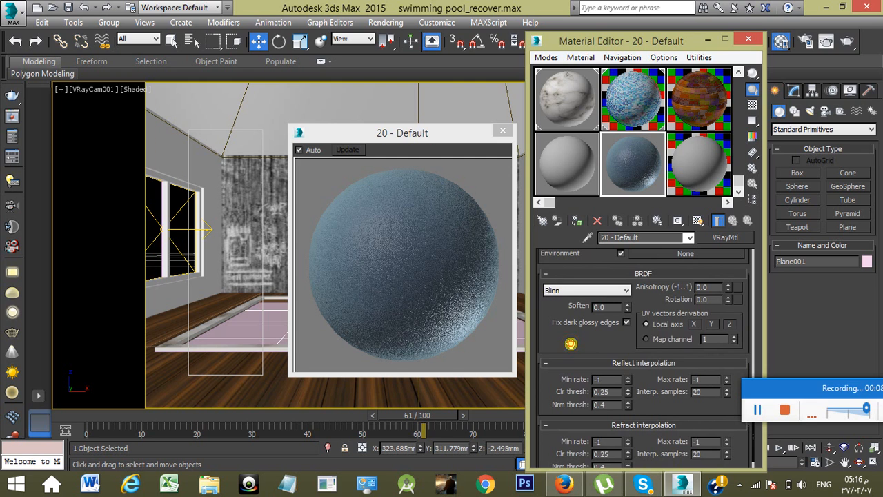
{"action": "left_click", "coordinate": [599, 382]}
{"action": "left_click_drag", "start_coordinate": [717, 381], "coordinate": [677, 380]}
{"action": "type", "text": "0"}
Set the water material's refract interpolation to a min rate of -3 and a max rate of 0
{"action": "scroll", "coordinate": [562, 387], "scroll_direction": "down", "scroll_amount": 1}
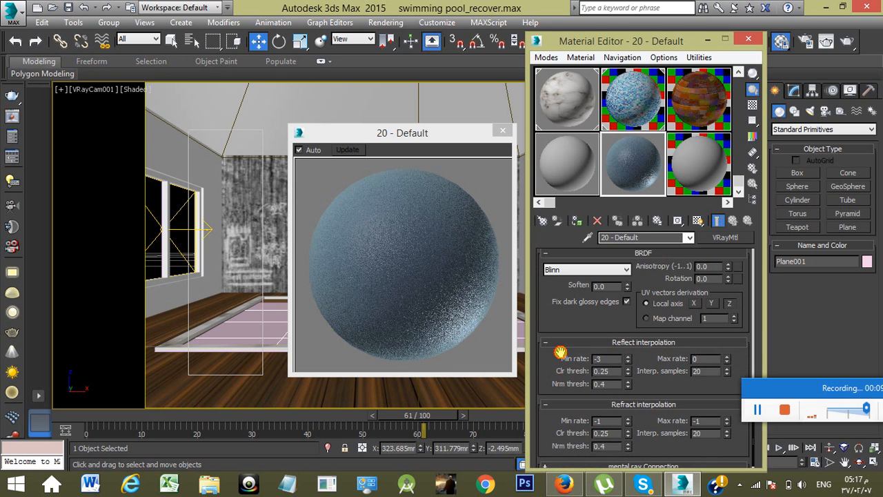
{"action": "scroll", "coordinate": [560, 348], "scroll_direction": "down", "scroll_amount": 1}
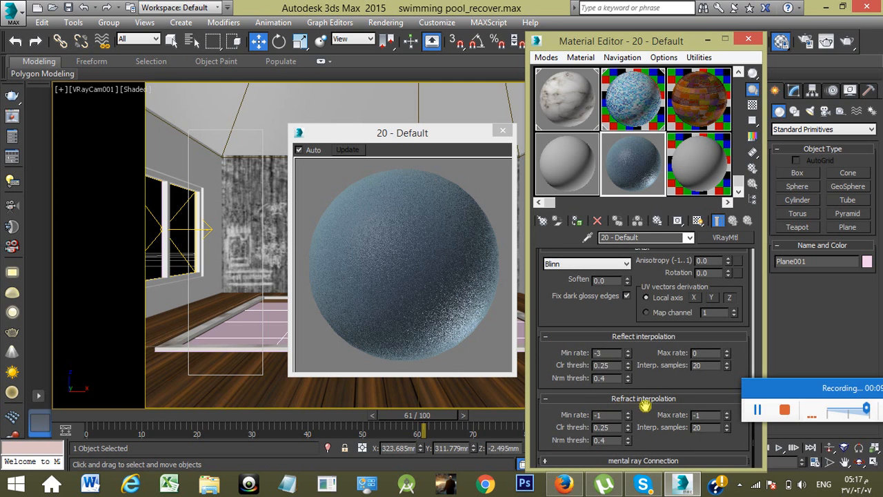
{"action": "left_click_drag", "start_coordinate": [601, 415], "coordinate": [585, 415]}
{"action": "type", "text": "-3"}
{"action": "left_click", "coordinate": [700, 414]}
{"action": "left_click_drag", "start_coordinate": [700, 414], "coordinate": [669, 413]}
{"action": "type", "text": "0"}
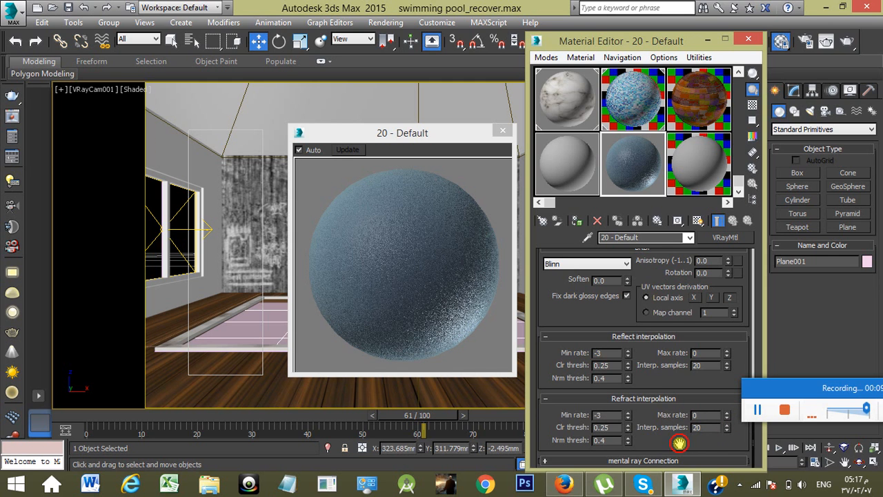
{"action": "scroll", "coordinate": [677, 447], "scroll_direction": "up", "scroll_amount": 1}
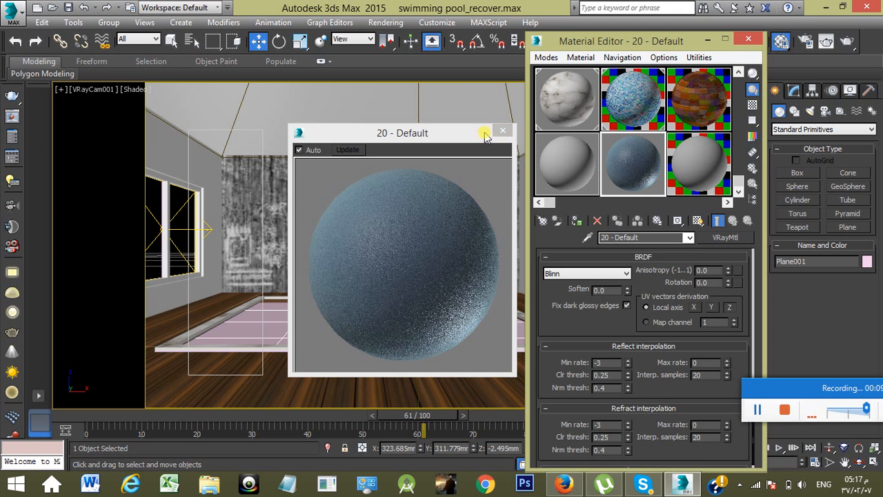
Close the sample preview, assign the water material to the selected pool plane and show it shaded in the viewport
{"action": "left_click", "coordinate": [500, 133]}
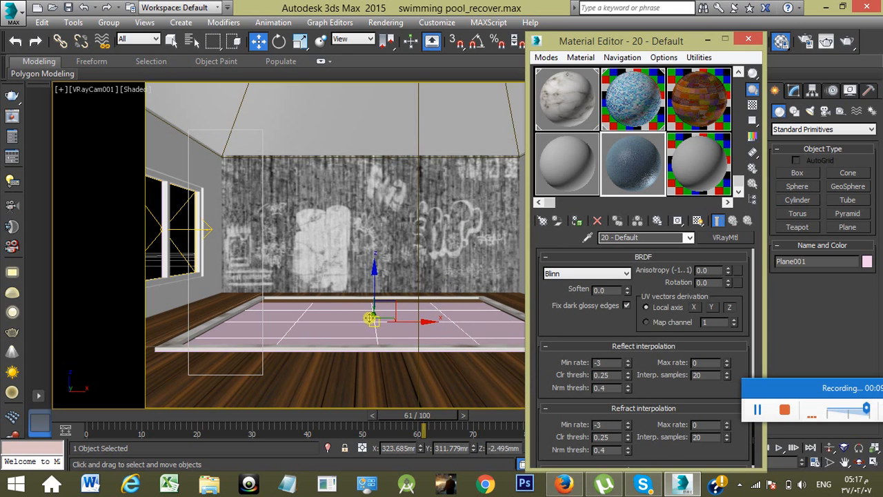
{"action": "left_click", "coordinate": [578, 221]}
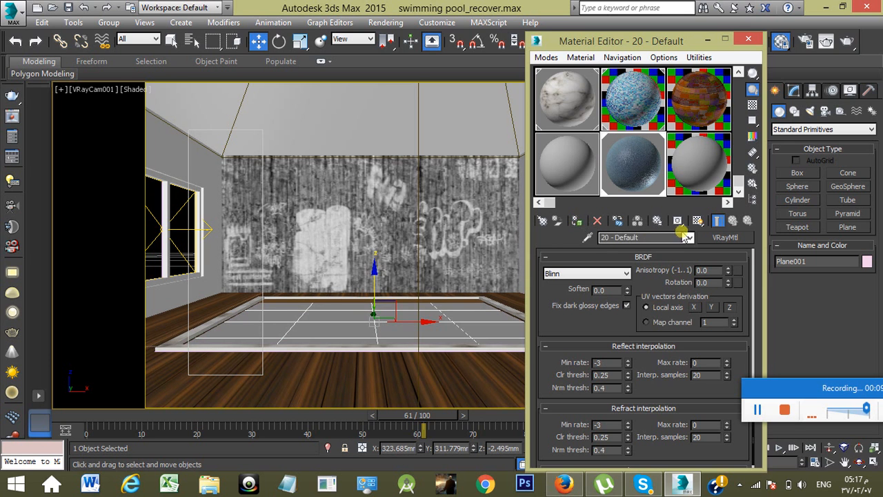
{"action": "left_click", "coordinate": [698, 220]}
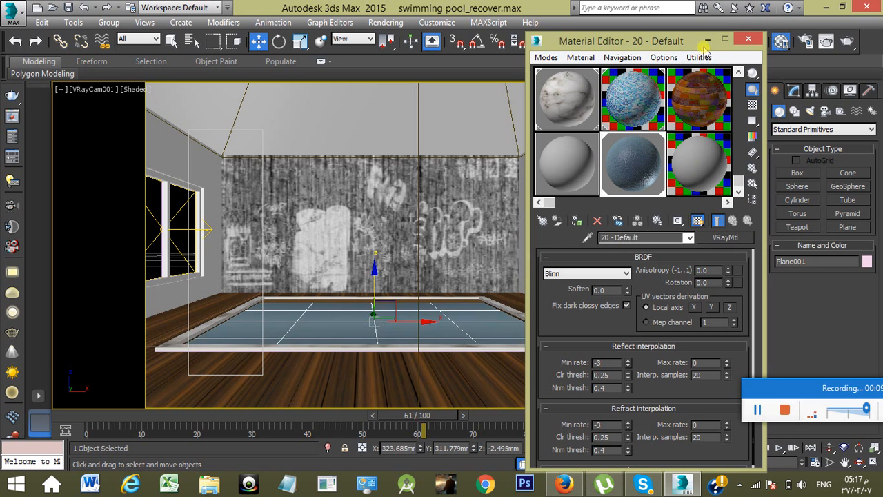
{"action": "left_click", "coordinate": [706, 40]}
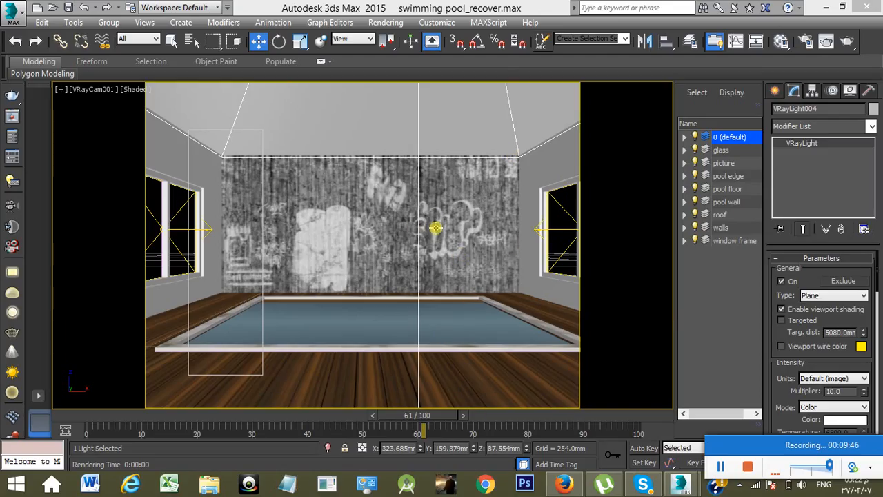
Review the common output parameters in Render Setup and minimize the dialog
{"action": "left_click", "coordinate": [805, 43]}
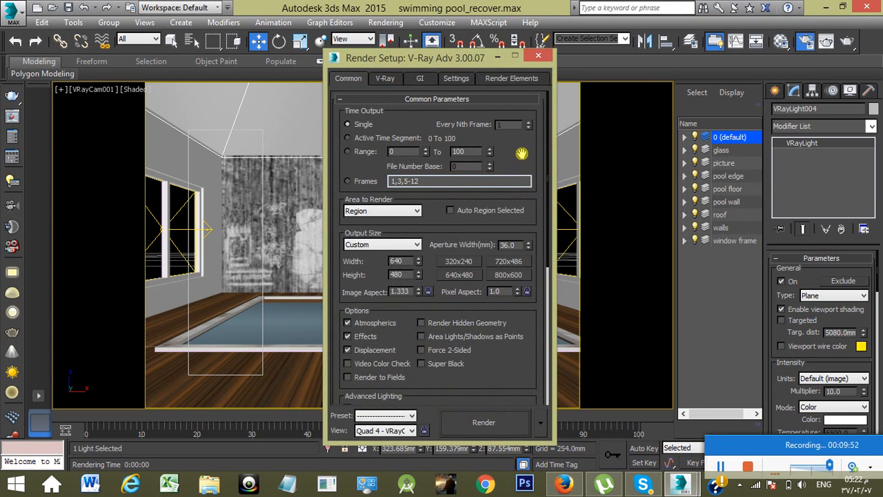
{"action": "left_click_drag", "start_coordinate": [481, 58], "coordinate": [592, 96]}
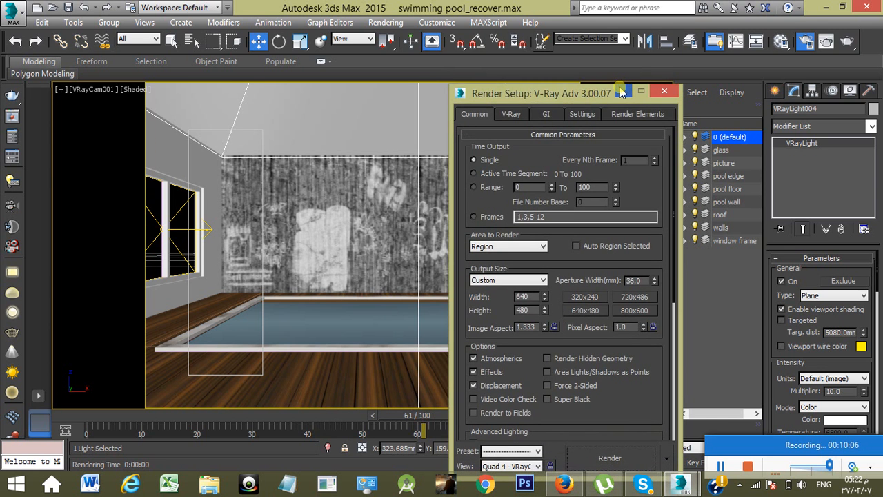
{"action": "left_click", "coordinate": [621, 92]}
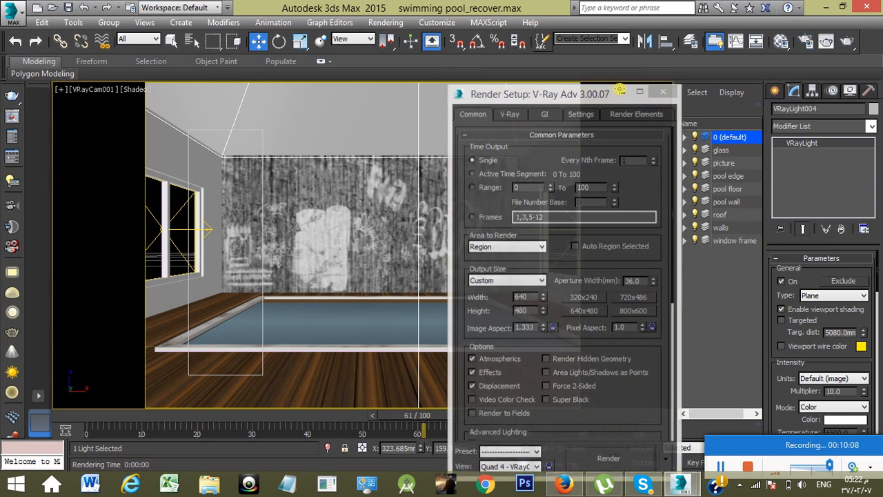
Start a test render of the camera view, check the early passes and stop it
{"action": "left_click", "coordinate": [846, 42]}
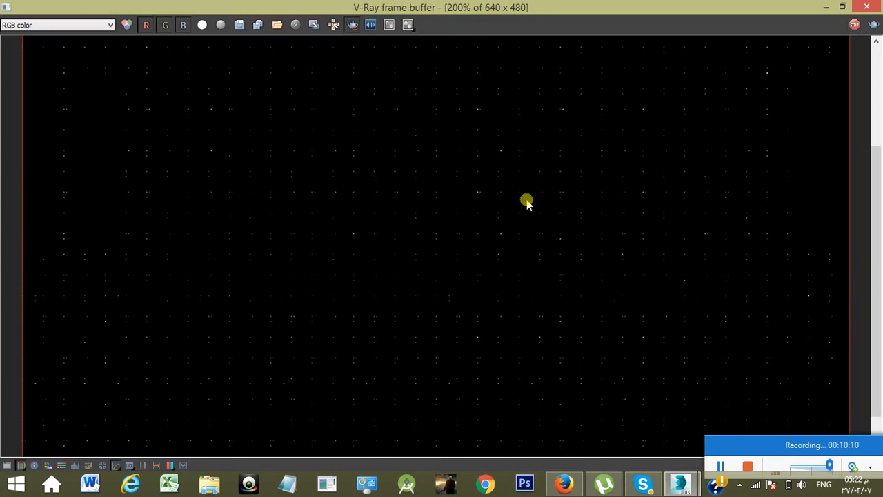
{"action": "scroll", "coordinate": [536, 209], "scroll_direction": "down", "scroll_amount": 2}
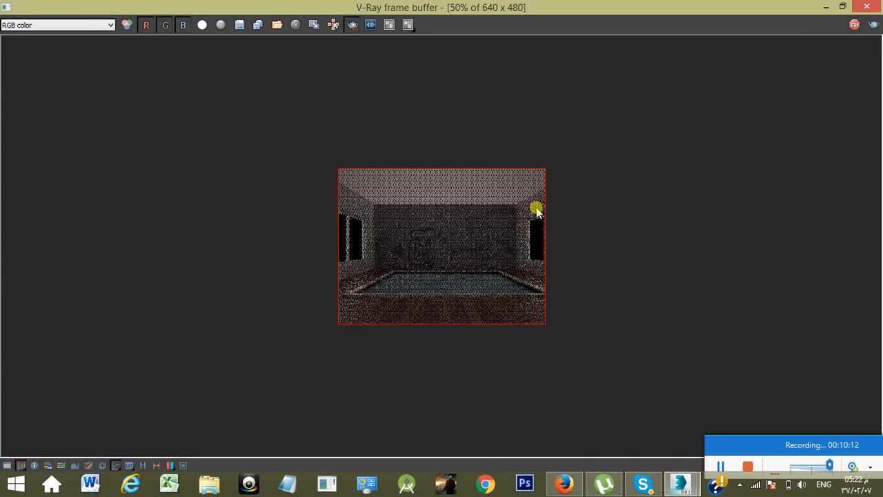
{"action": "scroll", "coordinate": [536, 207], "scroll_direction": "up", "scroll_amount": 1}
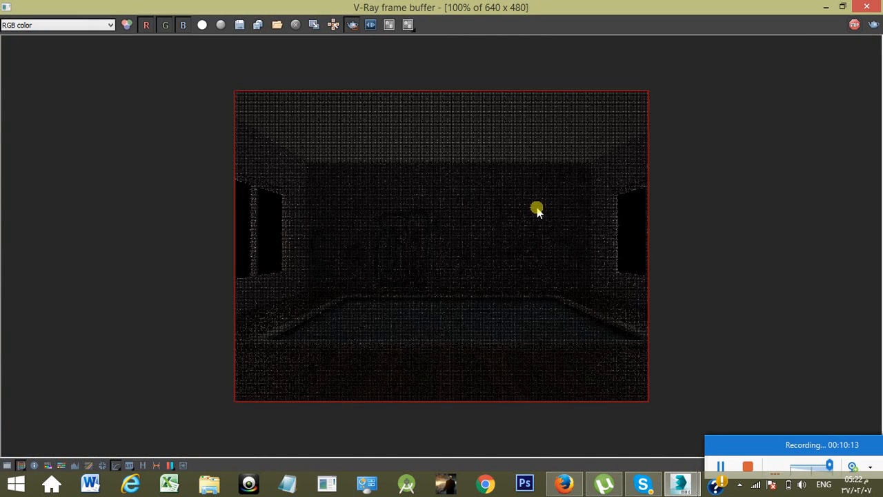
{"action": "left_click", "coordinate": [854, 25]}
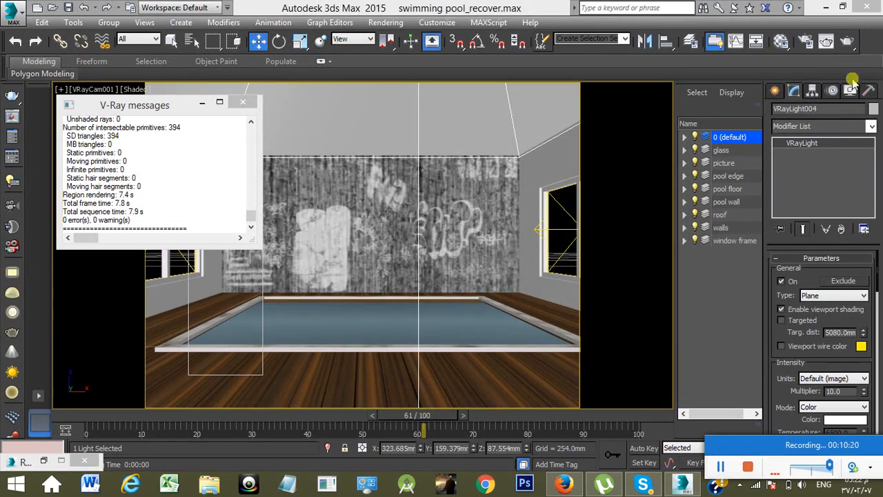
Render the camera view of the pool and inspect the water surface at 200% in the frame buffer
{"action": "left_click", "coordinate": [847, 43]}
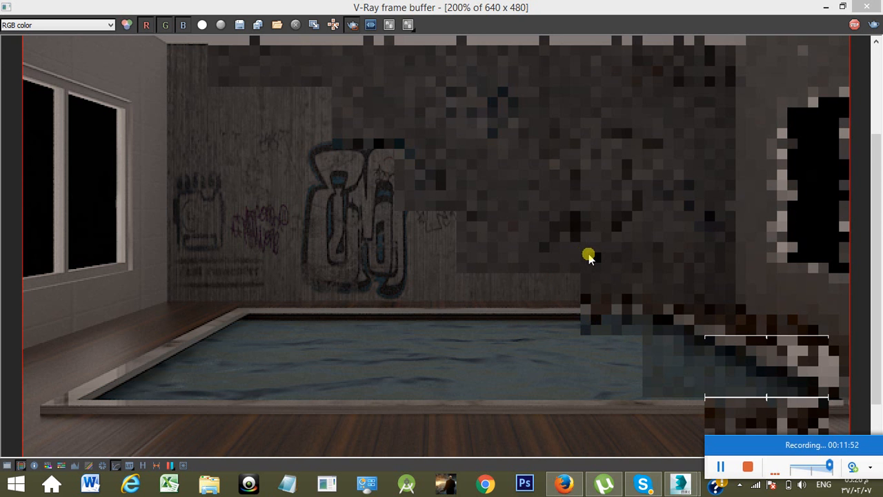
{"action": "mouse_move", "coordinate": [588, 256]}
{"action": "middle_mouse_down"}
{"action": "mouse_move", "coordinate": [585, 282]}
{"action": "mouse_move", "coordinate": [587, 270]}
{"action": "middle_mouse_up"}
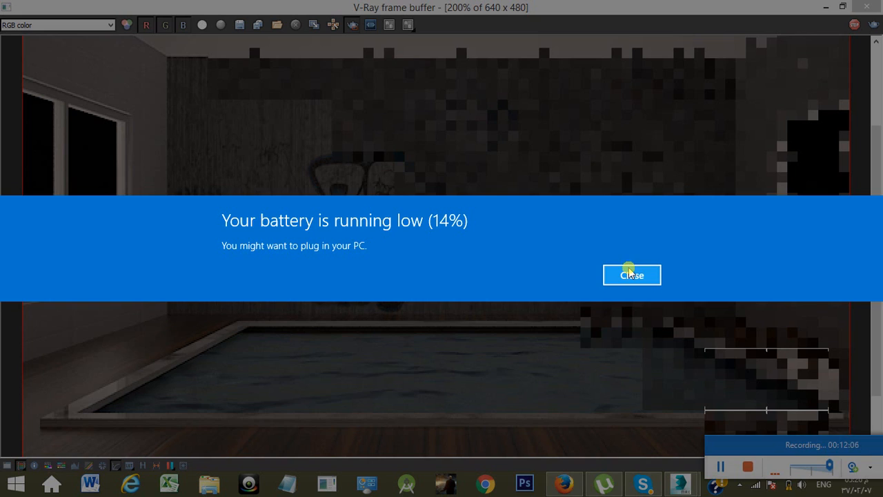
{"action": "left_click", "coordinate": [629, 273]}
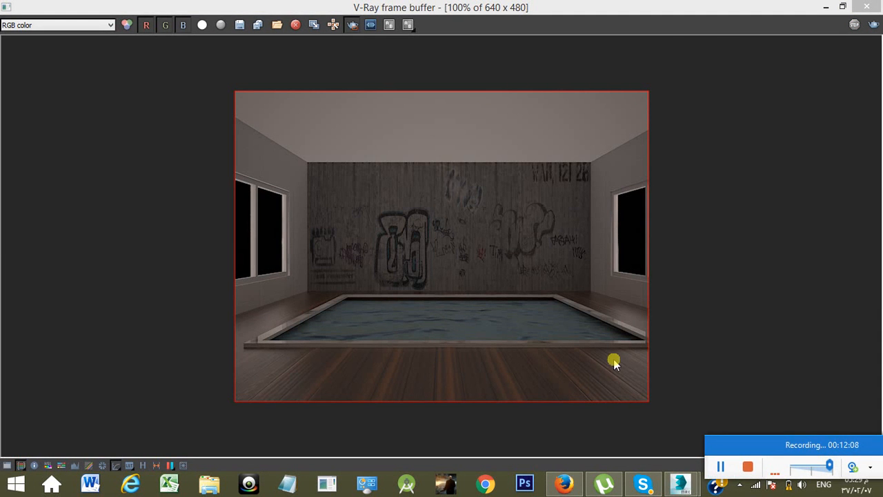
{"action": "scroll", "coordinate": [561, 322], "scroll_direction": "up", "scroll_amount": 1}
{"action": "scroll", "coordinate": [562, 324], "scroll_direction": "down", "scroll_amount": 1}
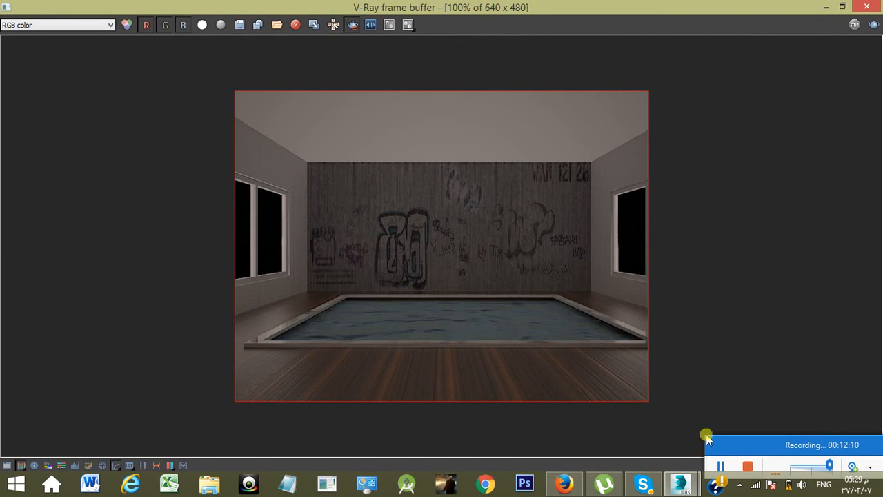
{"action": "scroll", "coordinate": [640, 367], "scroll_direction": "up", "scroll_amount": 1}
{"action": "middle_click_drag", "start_coordinate": [627, 341], "coordinate": [609, 198]}
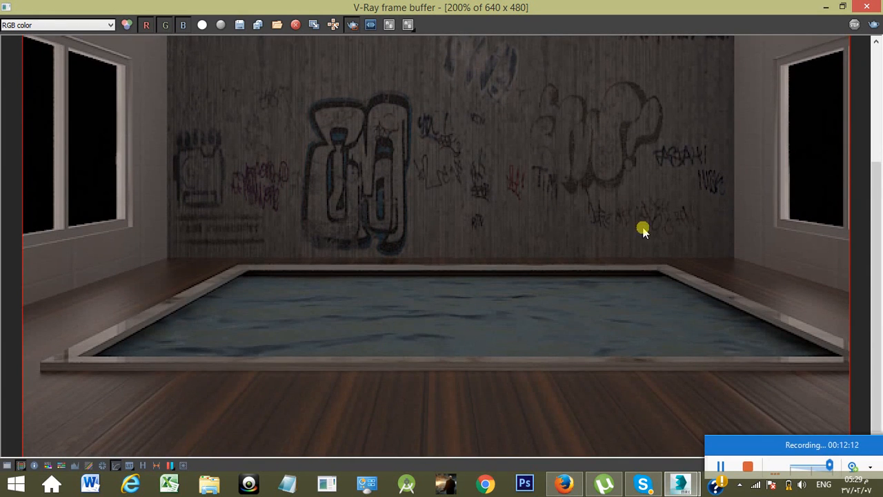